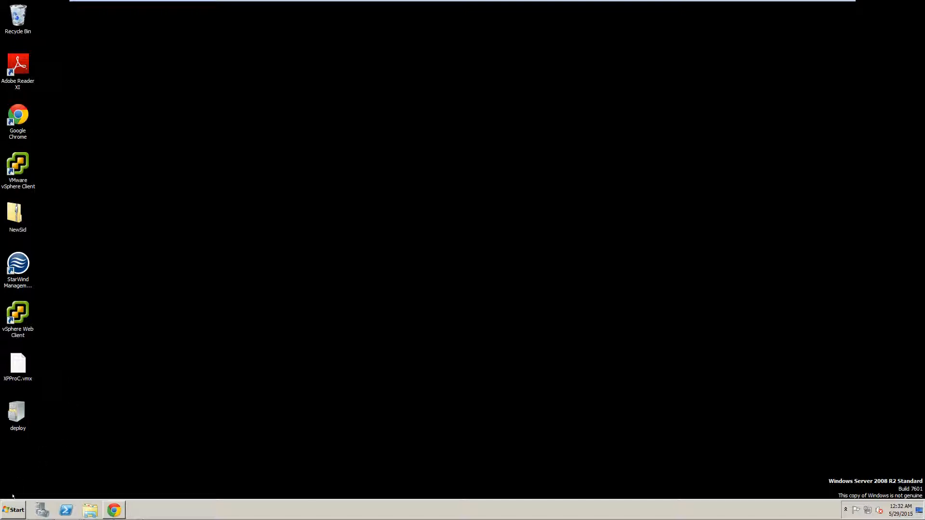
Open the DEPLOY.cab cabinet in the DVD drive's SUPPORT\TOOLS folder.
{"action": "left_click", "coordinate": [13, 509]}
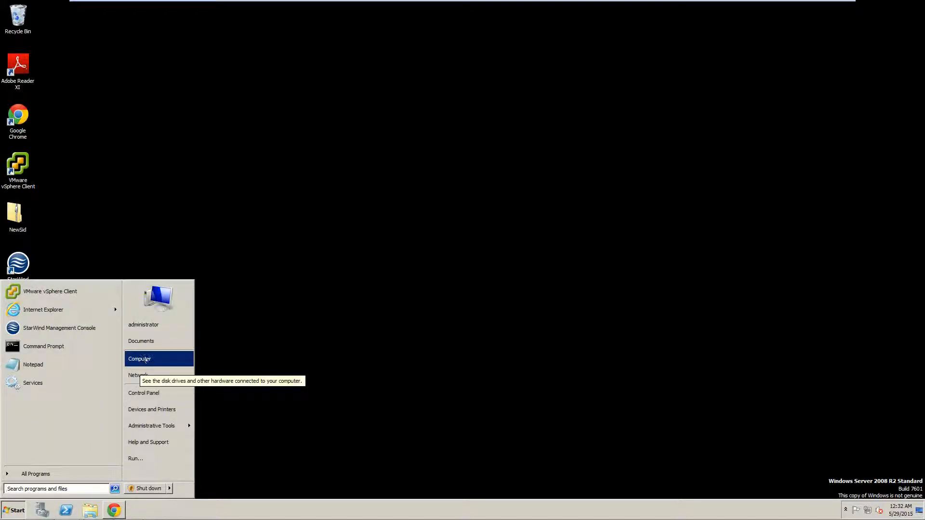
{"action": "left_click", "coordinate": [145, 359]}
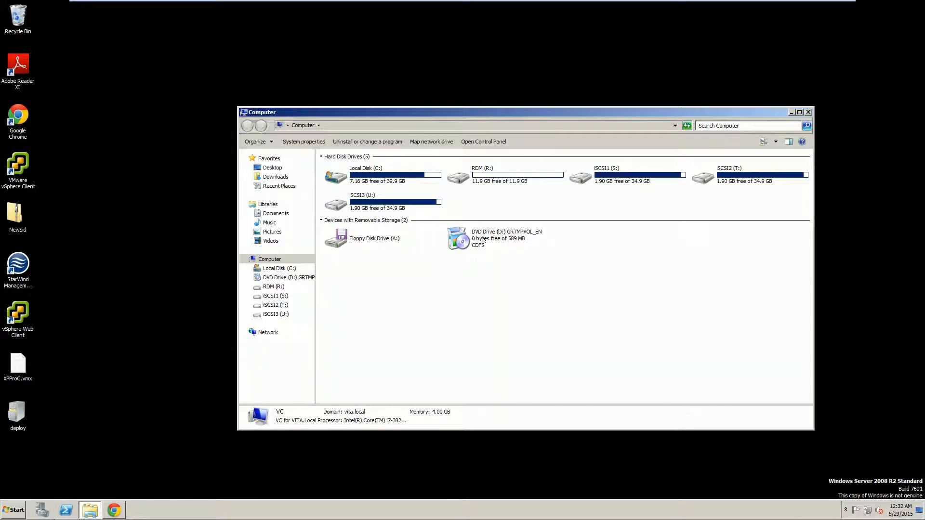
{"action": "right_click", "coordinate": [484, 240]}
{"action": "left_click", "coordinate": [493, 260]}
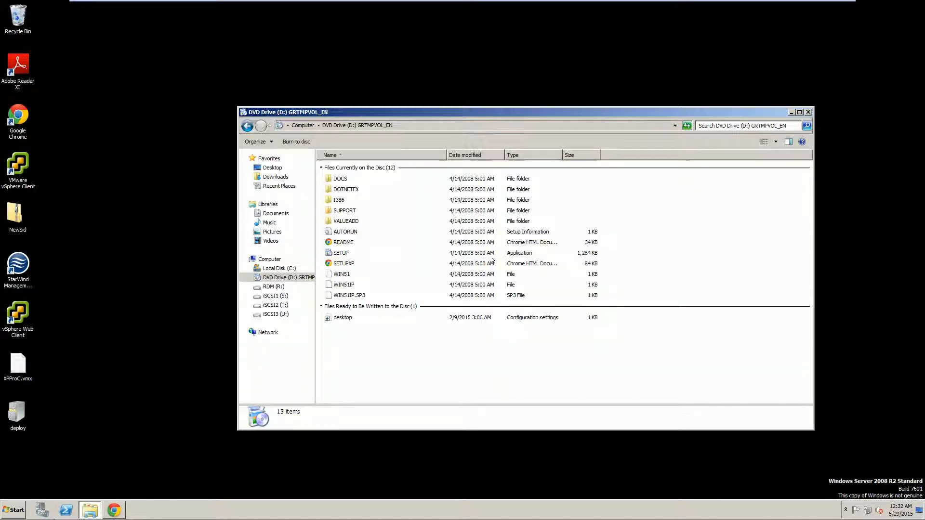
{"action": "double_click", "coordinate": [340, 211]}
{"action": "double_click", "coordinate": [339, 178]}
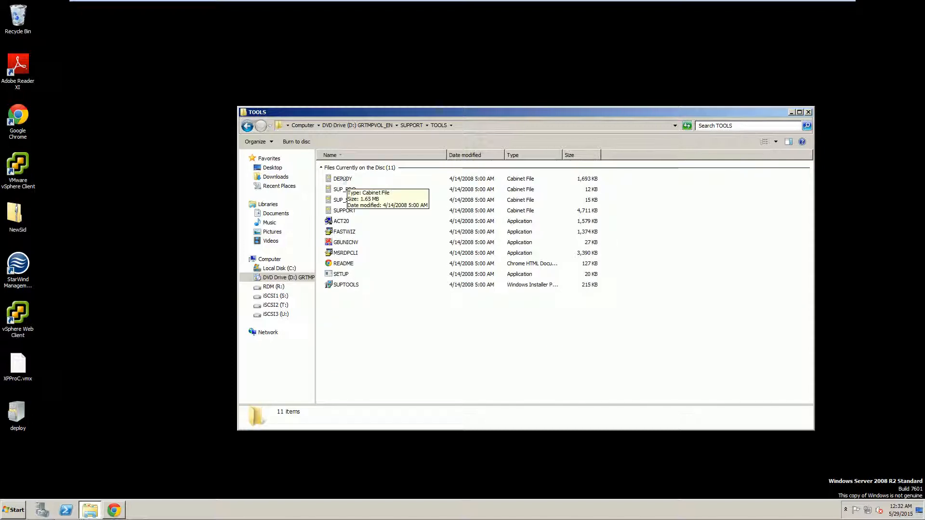
{"action": "double_click", "coordinate": [342, 179]}
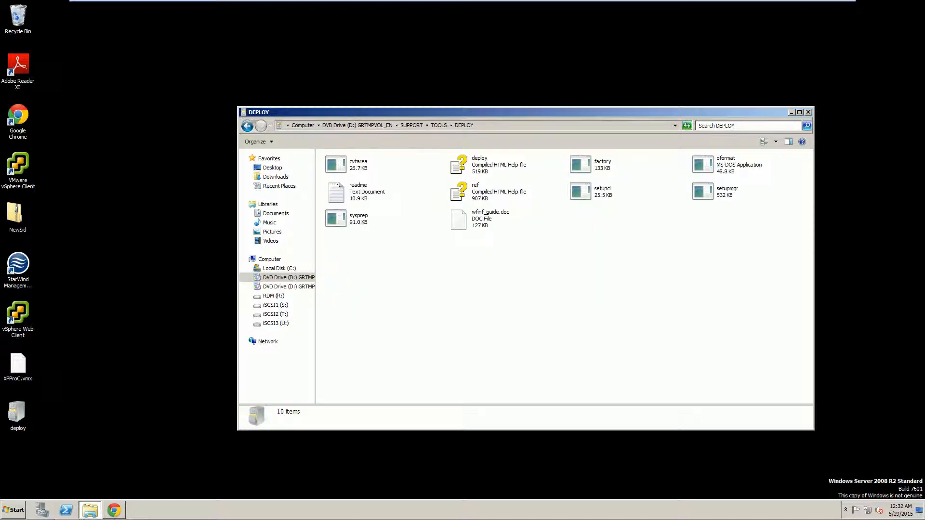
Select all ten DEPLOY files and bring the Sysprep knowledge-base article to the front in Chrome.
{"action": "left_click_drag", "start_coordinate": [757, 291], "coordinate": [334, 155]}
{"action": "left_click", "coordinate": [471, 304]}
{"action": "left_click_drag", "start_coordinate": [770, 290], "coordinate": [332, 155]}
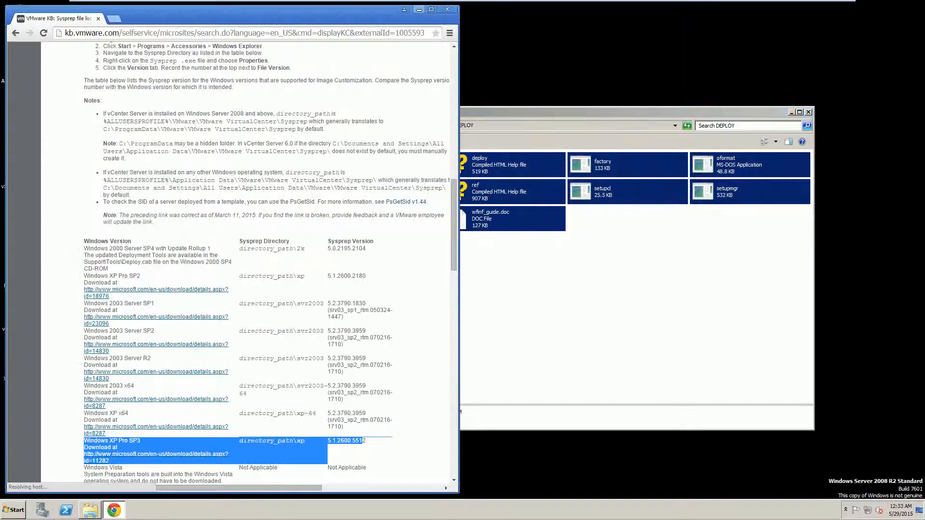
{"action": "left_click", "coordinate": [114, 510]}
{"action": "left_click", "coordinate": [218, 262]}
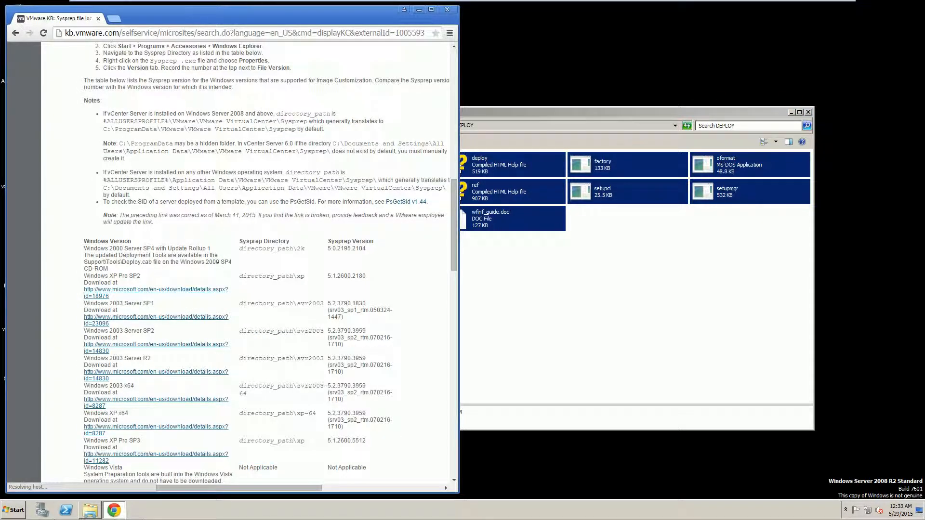
Scroll to the article's Notes and highlight the Windows Server 2008 %ALLUSERSPROFILE% Sysprep path.
{"action": "scroll", "coordinate": [217, 262], "scroll_direction": "down", "scroll_amount": 5}
{"action": "scroll", "coordinate": [217, 262], "scroll_direction": "up", "scroll_amount": 11}
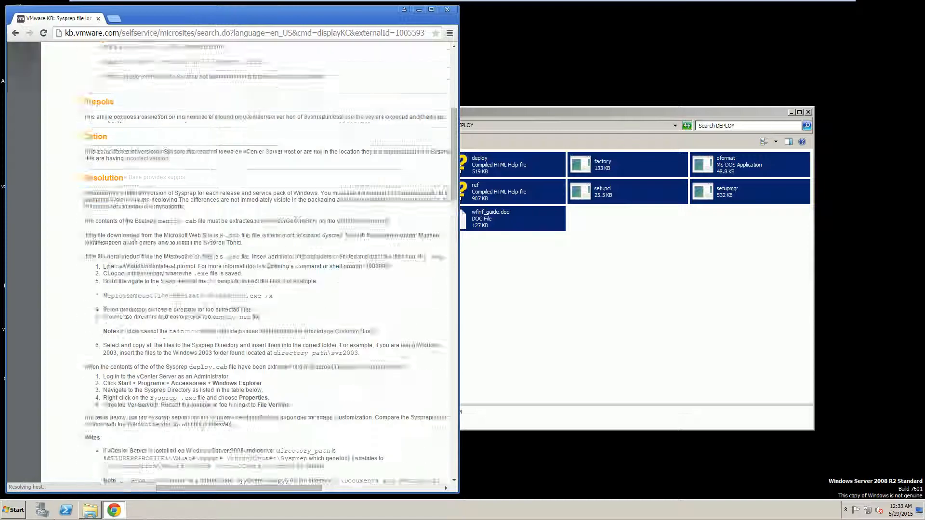
{"action": "scroll", "coordinate": [217, 262], "scroll_direction": "up", "scroll_amount": 6}
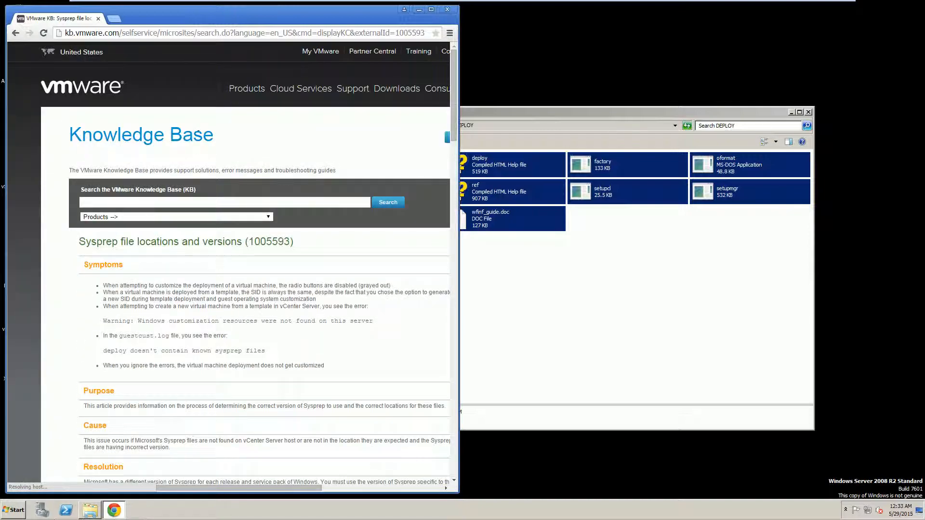
{"action": "scroll", "coordinate": [198, 131], "scroll_direction": "down", "scroll_amount": 6}
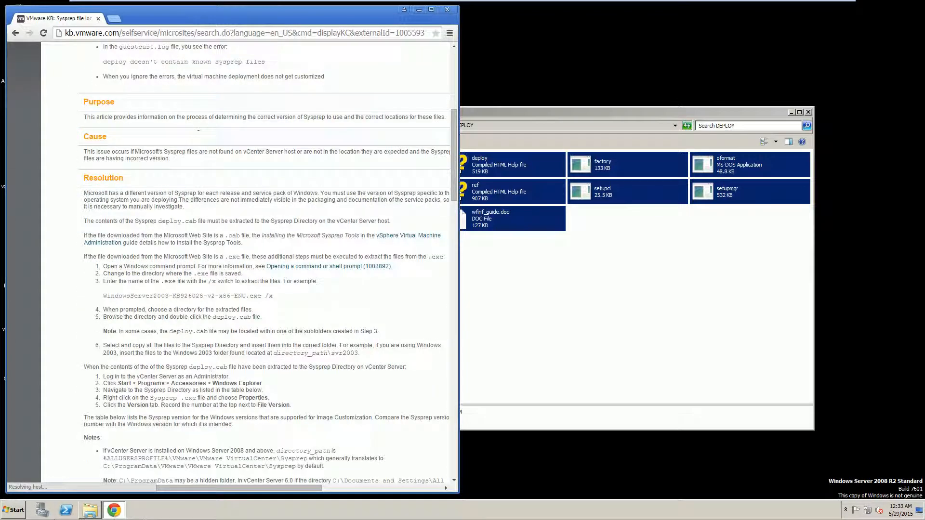
{"action": "scroll", "coordinate": [198, 131], "scroll_direction": "up", "scroll_amount": 6}
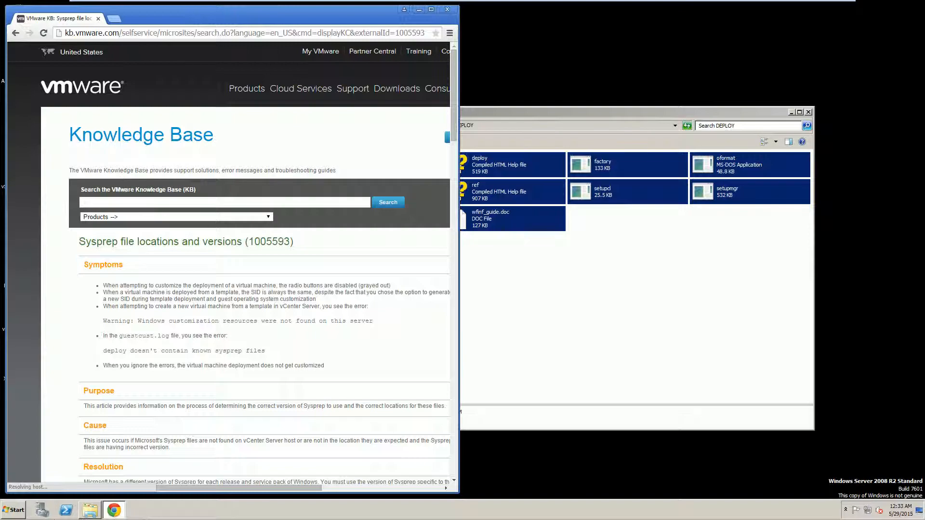
{"action": "scroll", "coordinate": [231, 262], "scroll_direction": "down", "scroll_amount": 5}
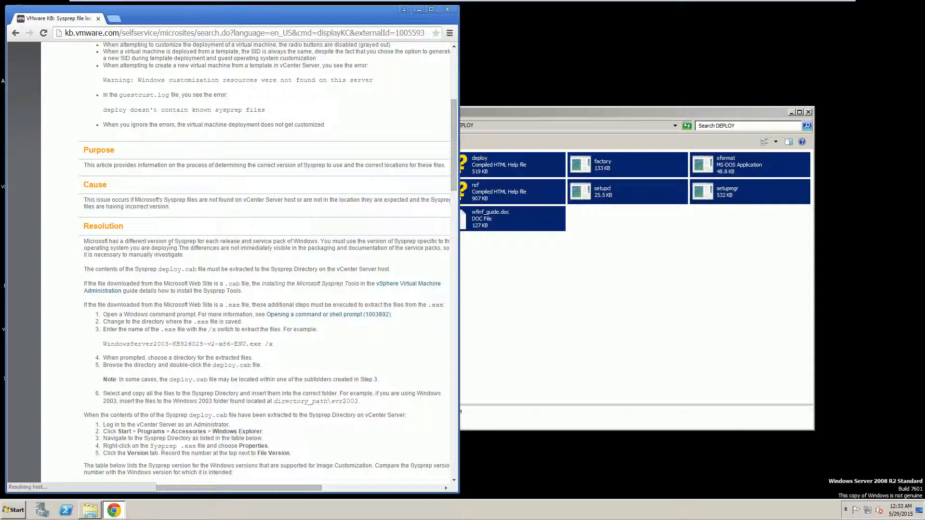
{"action": "scroll", "coordinate": [231, 263], "scroll_direction": "down", "scroll_amount": 2}
{"action": "scroll", "coordinate": [231, 263], "scroll_direction": "down", "scroll_amount": 1}
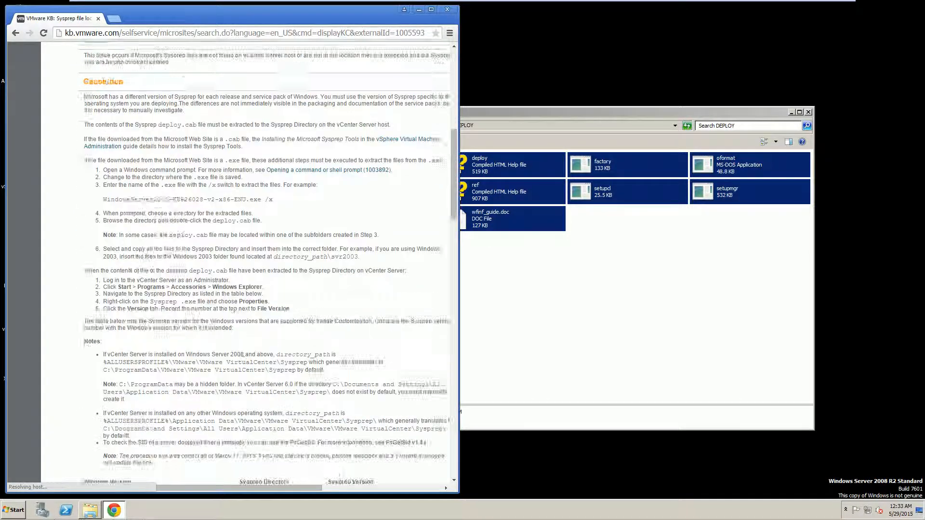
{"action": "scroll", "coordinate": [231, 263], "scroll_direction": "down", "scroll_amount": 2}
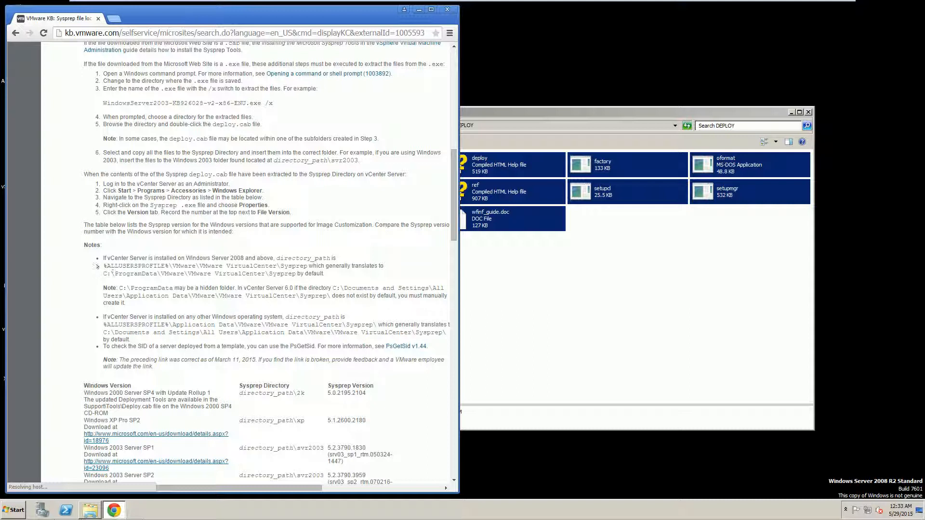
{"action": "left_click_drag", "start_coordinate": [103, 266], "coordinate": [307, 266]}
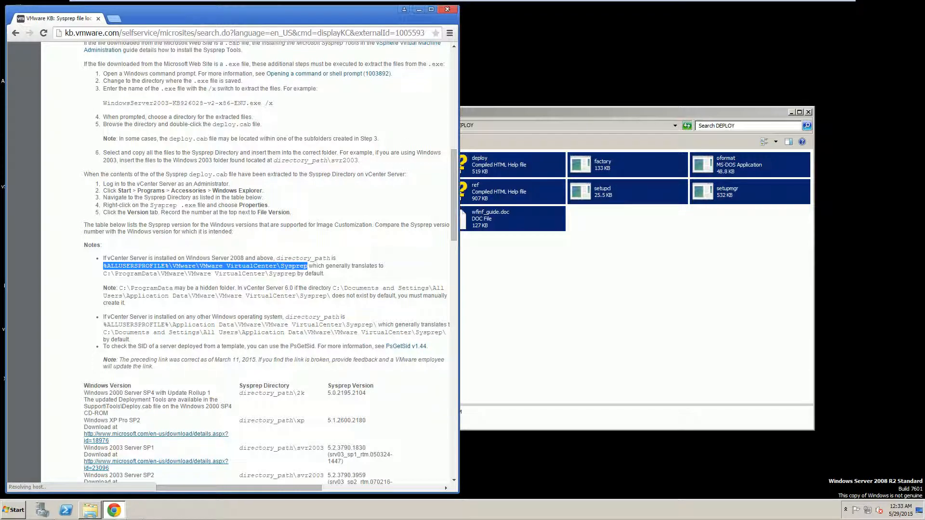
Close the browser and select all ten files in the DEPLOY window for copying.
{"action": "left_click", "coordinate": [447, 10]}
{"action": "left_click", "coordinate": [490, 283]}
{"action": "key", "text": "ctrl+a"}
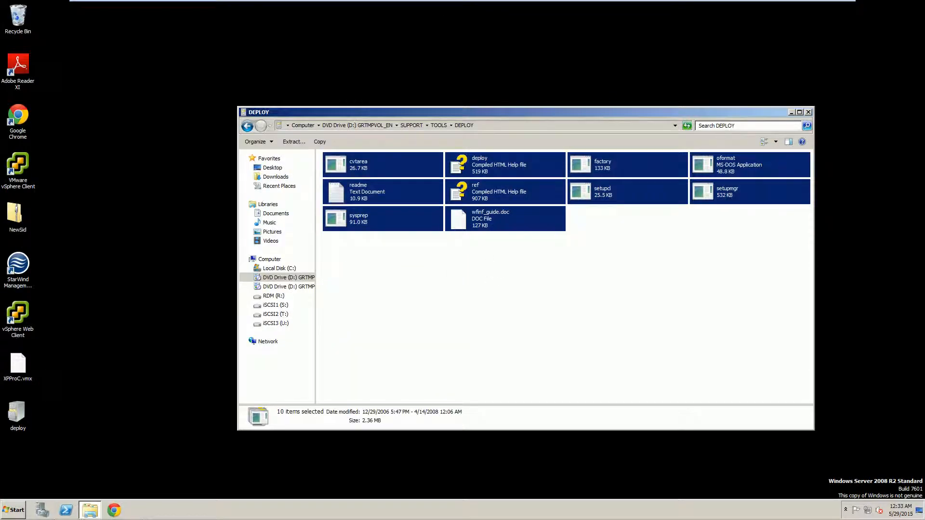
Browse Local Disk (C:) to ProgramData\VMware\VMware VirtualCenter\sysprep\xp.
{"action": "left_click", "coordinate": [277, 268]}
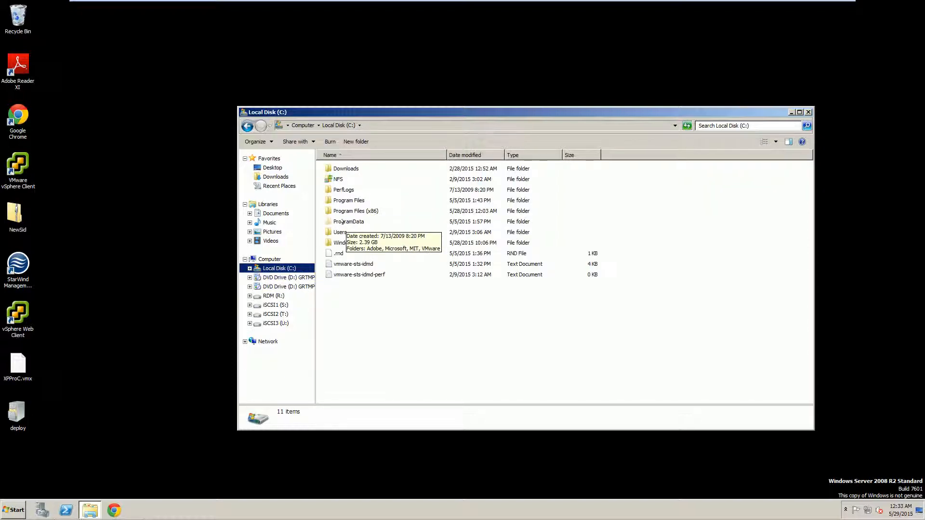
{"action": "double_click", "coordinate": [343, 222]}
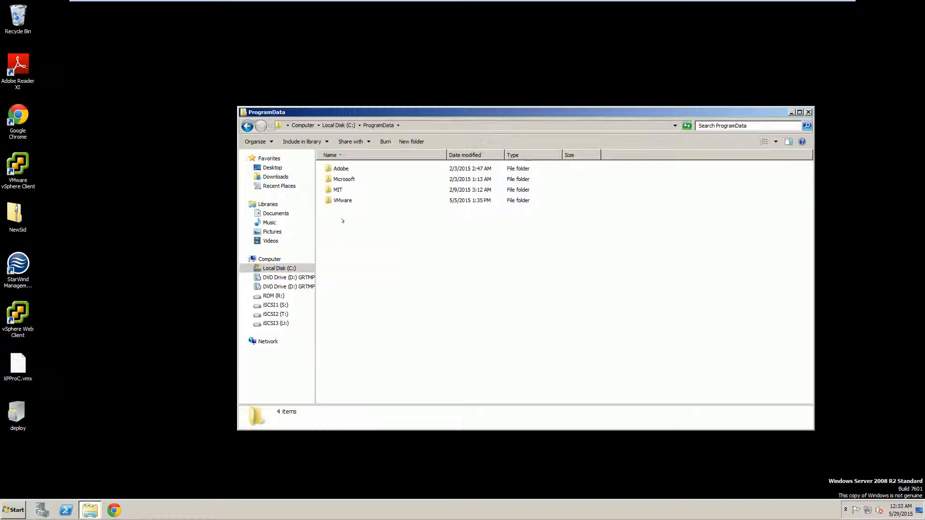
{"action": "double_click", "coordinate": [339, 200]}
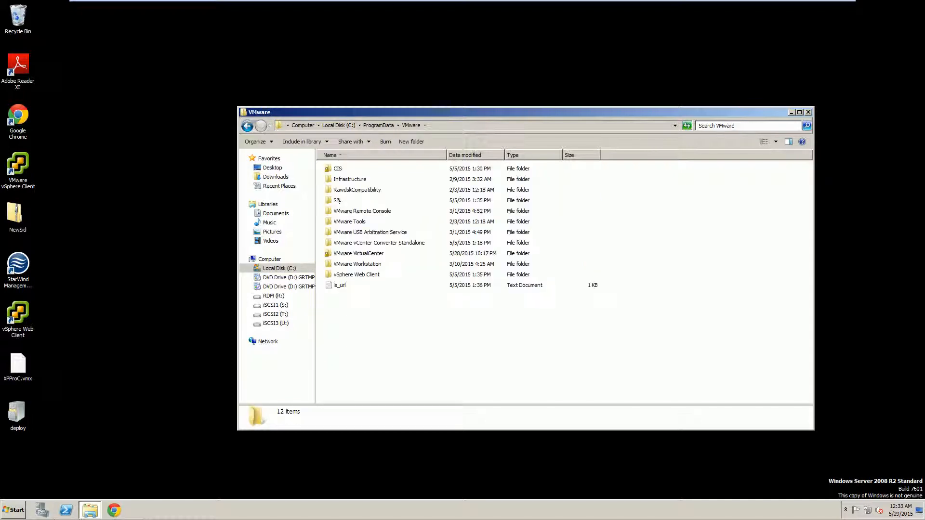
{"action": "double_click", "coordinate": [361, 253]}
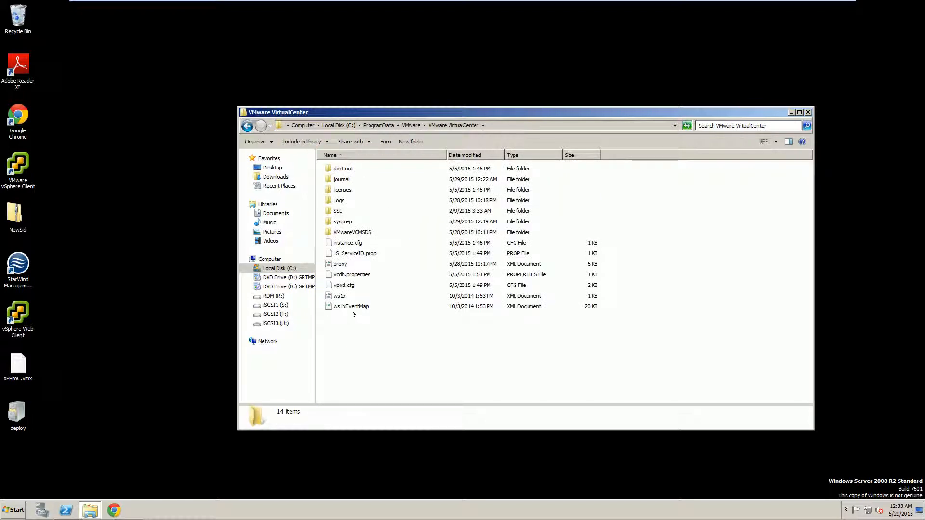
{"action": "double_click", "coordinate": [338, 221]}
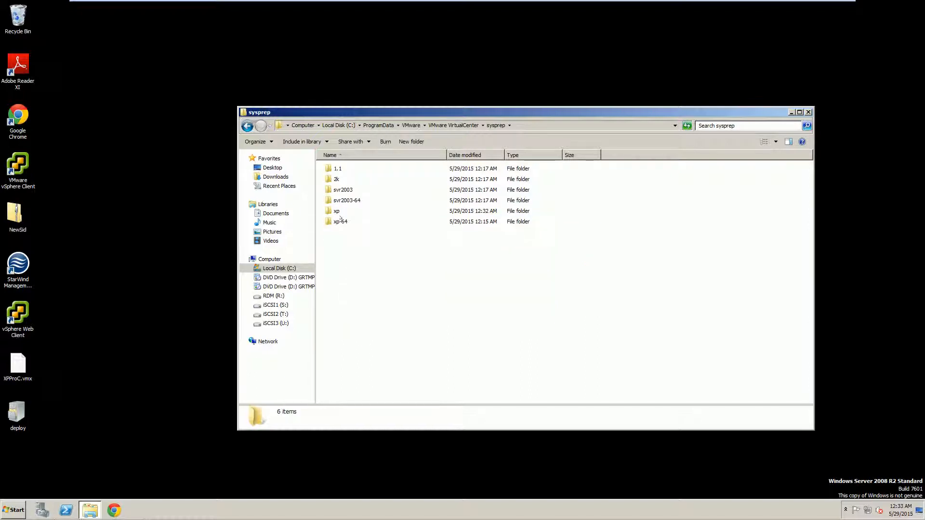
{"action": "double_click", "coordinate": [339, 214]}
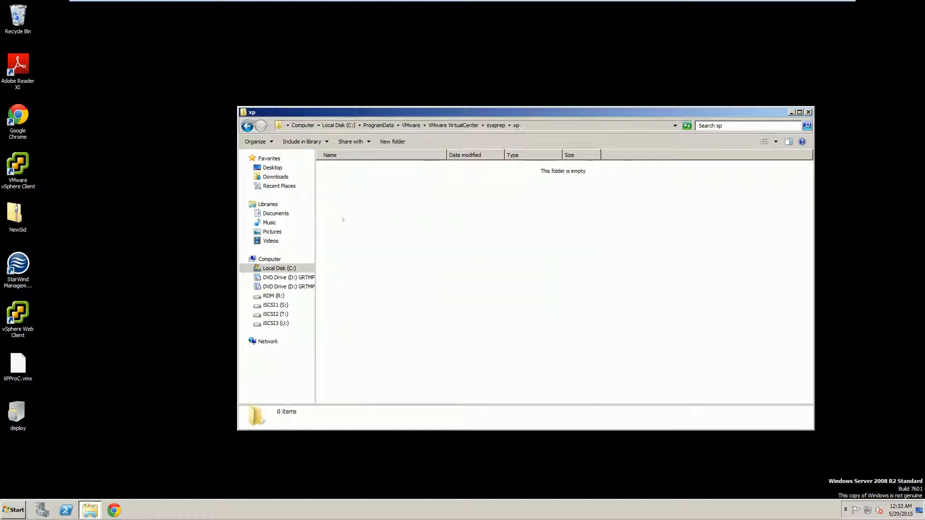
Paste the ten DEPLOY files into the empty xp folder.
{"action": "key", "text": "ctrl+v"}
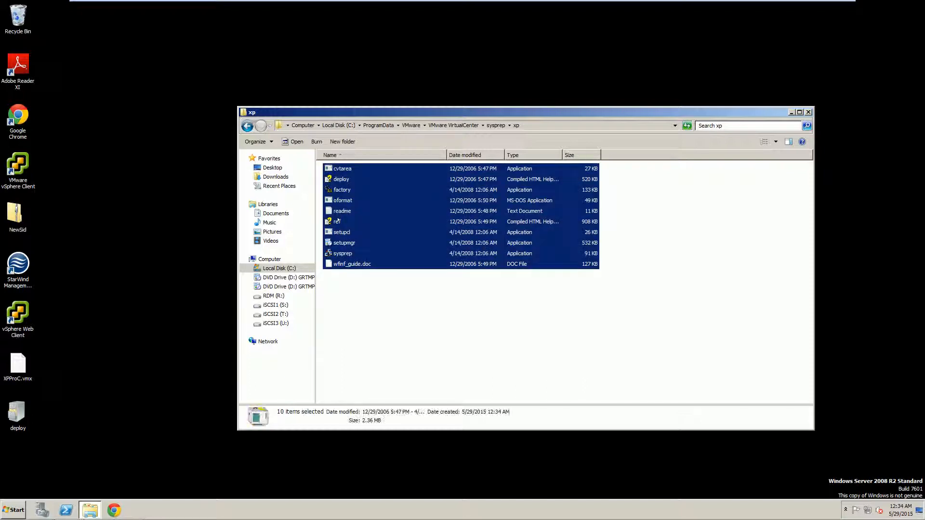
{"action": "left_click", "coordinate": [335, 320]}
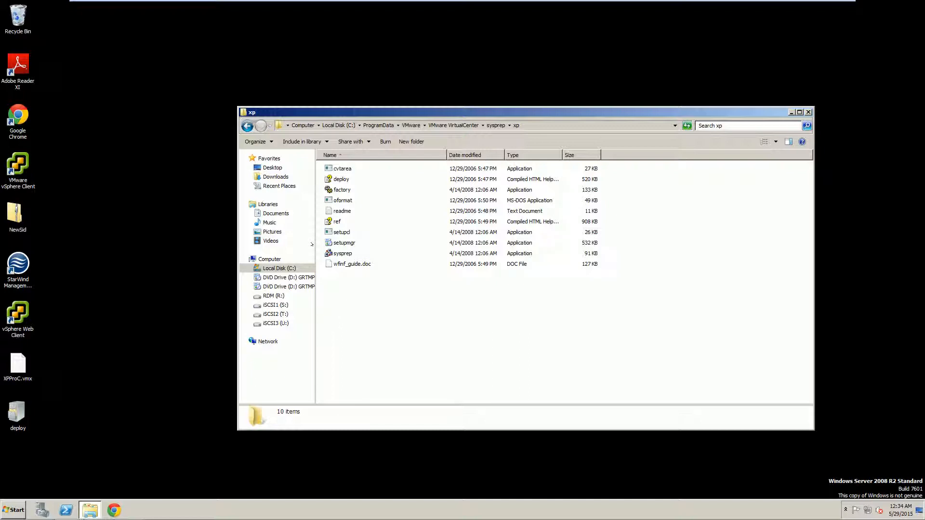
{"action": "left_click_drag", "start_coordinate": [448, 323], "coordinate": [353, 161]}
{"action": "left_click", "coordinate": [415, 326]}
Close the xp folder window, launch the vSphere Client and log in to VC.vita.local.
{"action": "left_click", "coordinate": [808, 112]}
{"action": "double_click", "coordinate": [25, 166]}
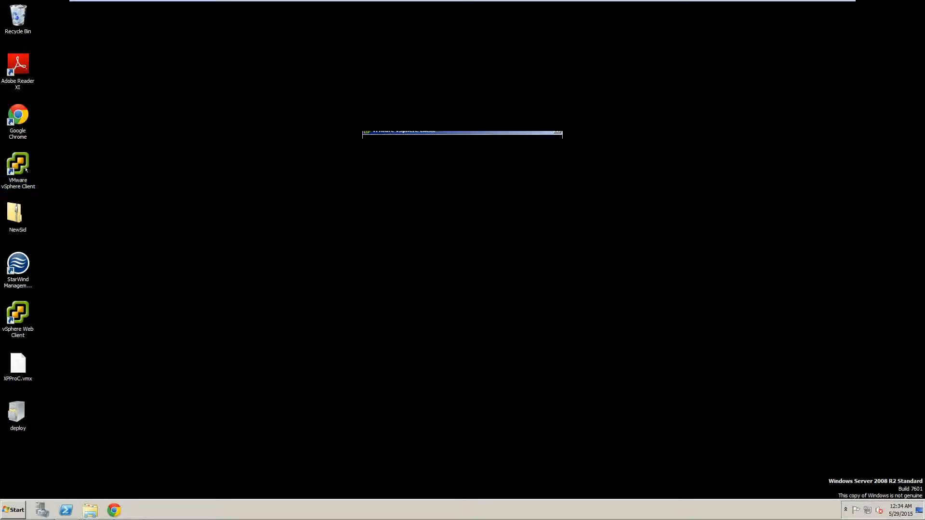
{"action": "left_click", "coordinate": [463, 361]}
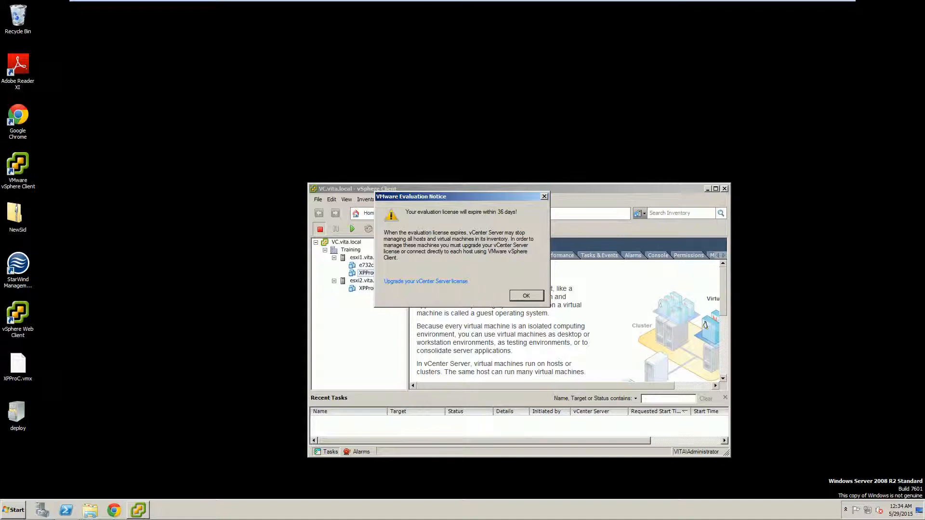
Dismiss the licence notice, open Hosts and Clusters, and convert XPProC to a template.
{"action": "left_click", "coordinate": [521, 294]}
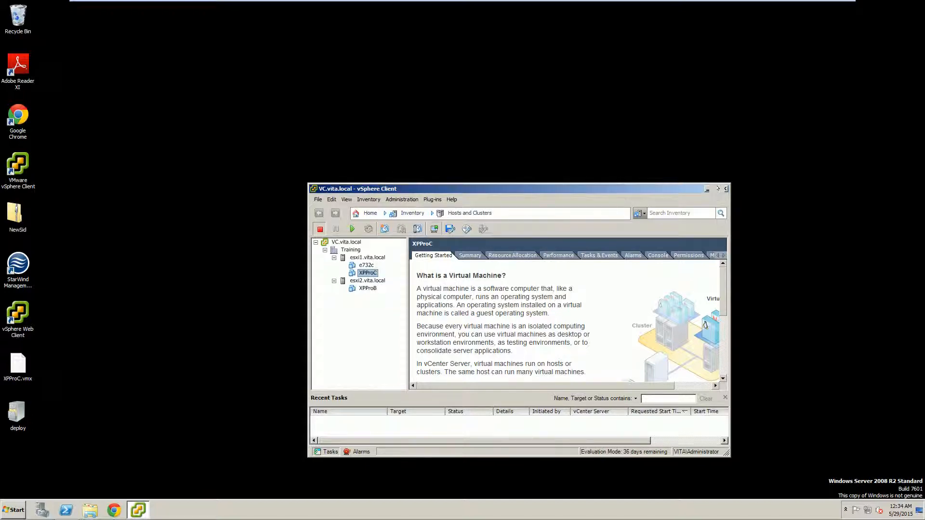
{"action": "left_click", "coordinate": [718, 188]}
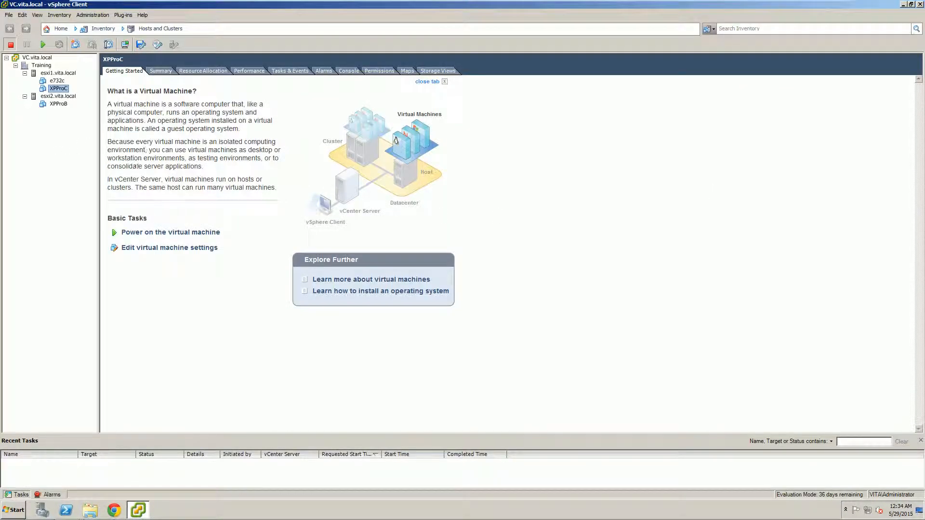
{"action": "left_click", "coordinate": [55, 29]}
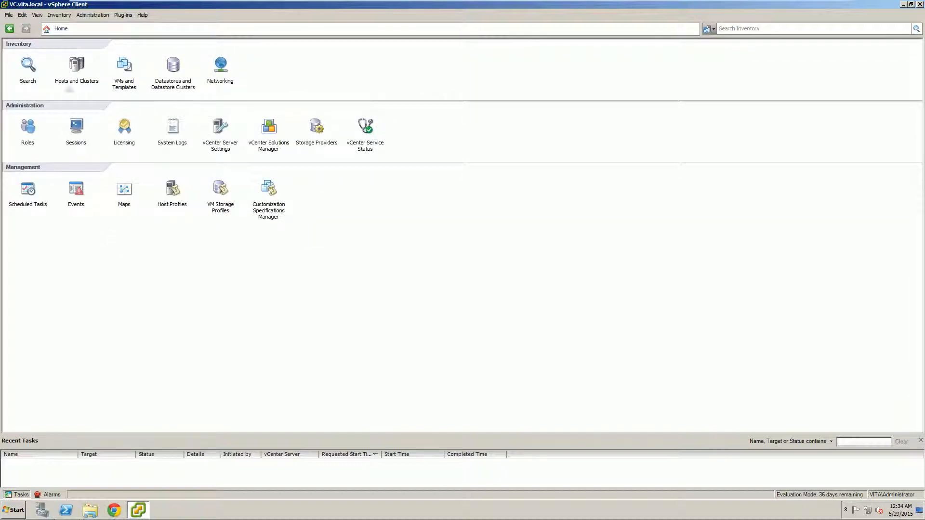
{"action": "left_click", "coordinate": [75, 67]}
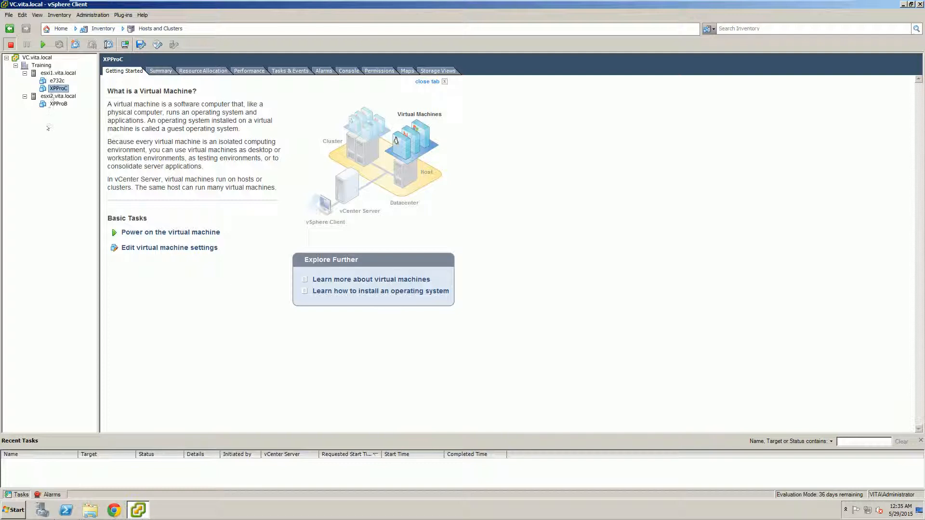
{"action": "right_click", "coordinate": [58, 88]}
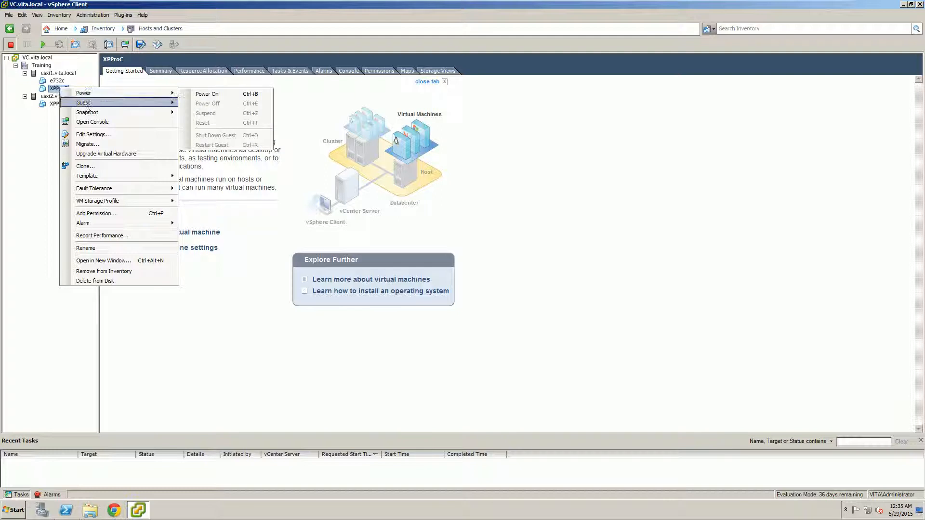
{"action": "mouse_move", "coordinate": [111, 176]}
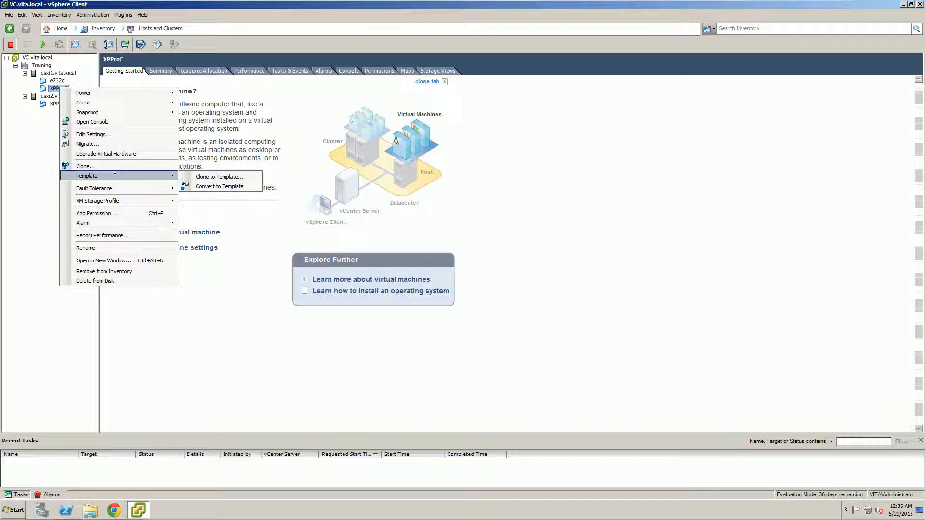
{"action": "left_click", "coordinate": [218, 186]}
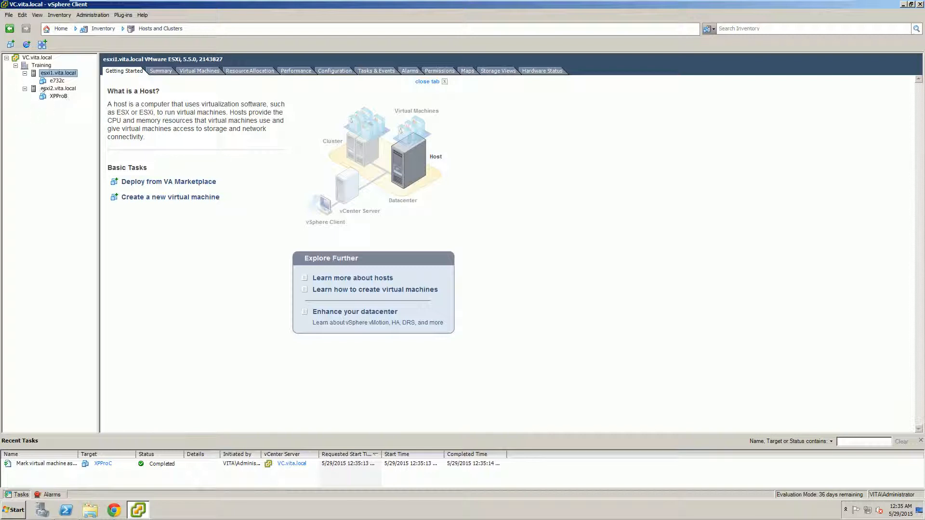
Go to Home and open the VMs and Templates inventory showing the XPProC template.
{"action": "left_click", "coordinate": [61, 29]}
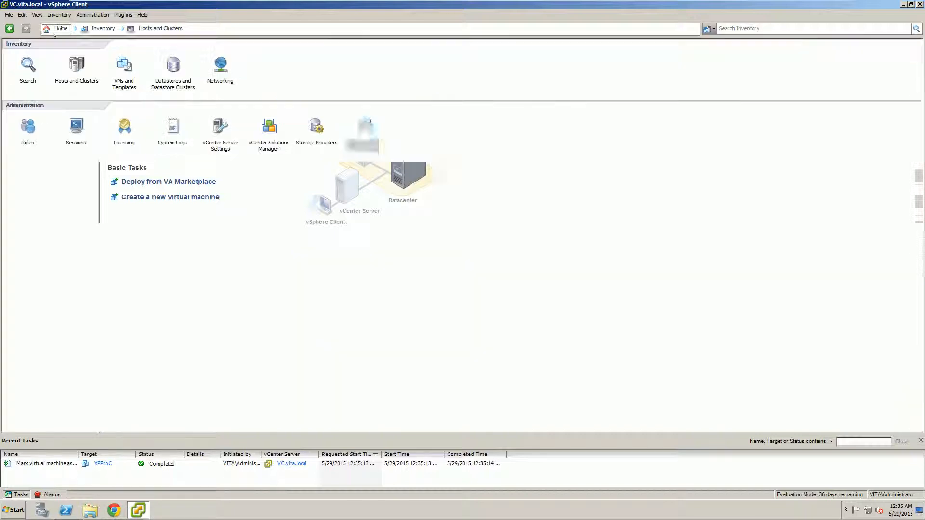
{"action": "left_click", "coordinate": [124, 64]}
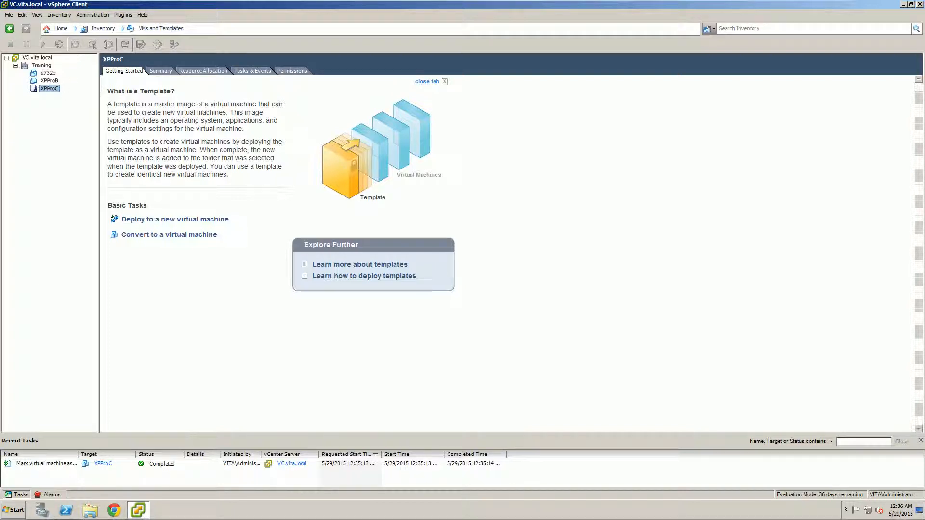
Check XPProC's template actions without choosing one, then return to the Home page.
{"action": "right_click", "coordinate": [43, 87]}
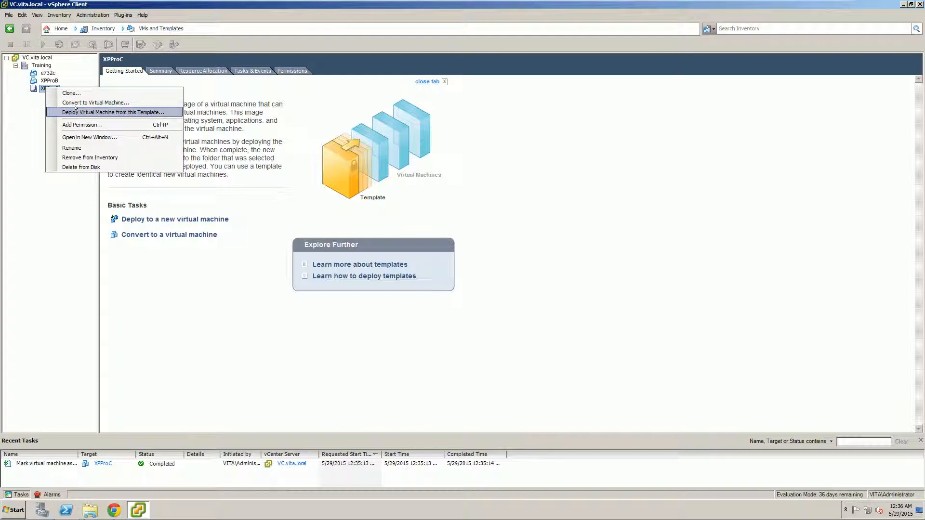
{"action": "left_click", "coordinate": [34, 109]}
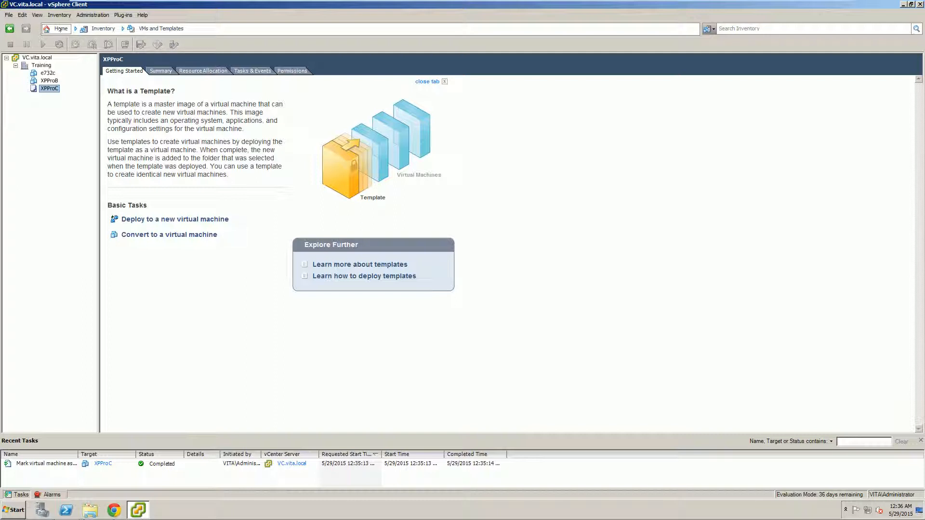
{"action": "left_click", "coordinate": [60, 29]}
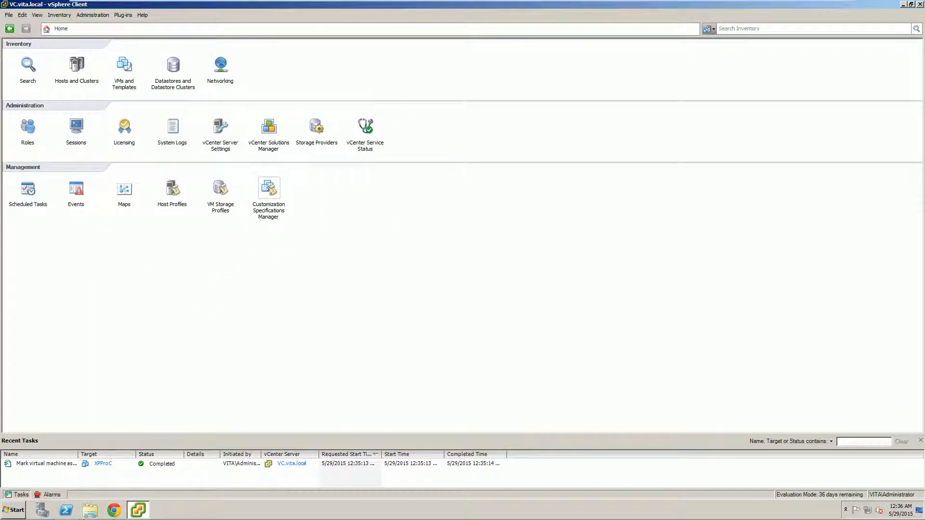
Create a new Windows customization specification named XPAnswer in the Customization Specifications Manager.
{"action": "left_click", "coordinate": [268, 188]}
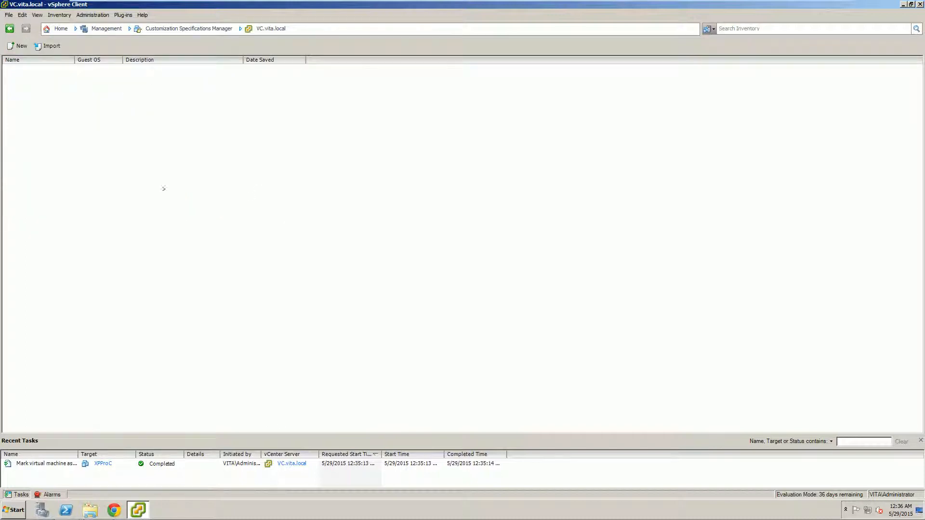
{"action": "left_click", "coordinate": [19, 46]}
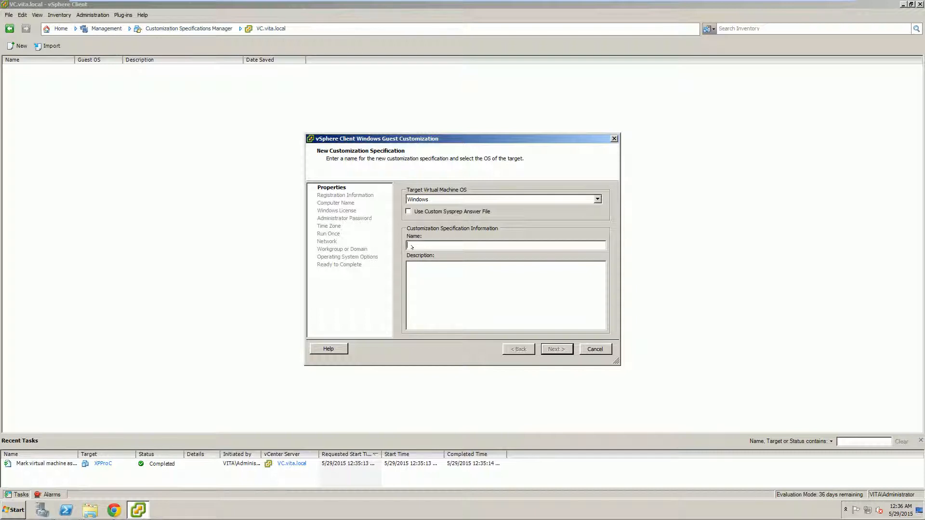
{"action": "type", "text": "XPAnswer"}
{"action": "left_click", "coordinate": [439, 198]}
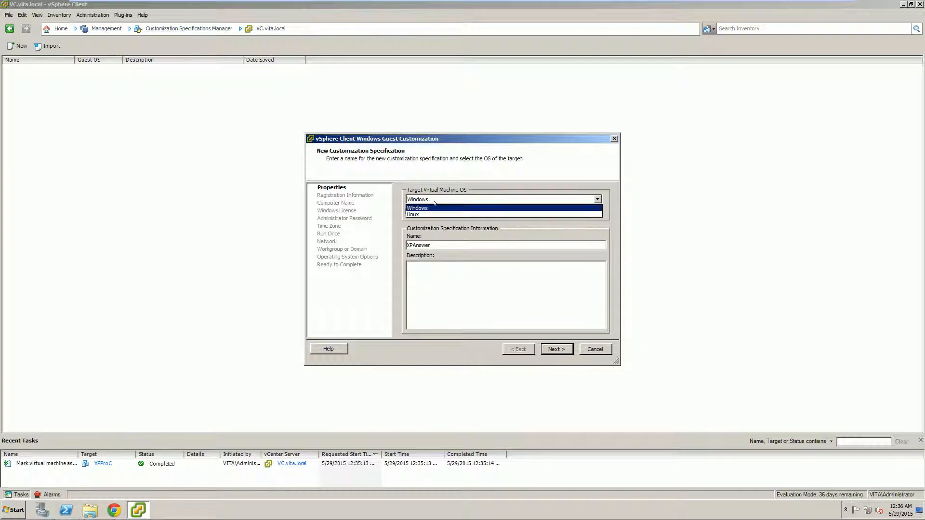
{"action": "left_click", "coordinate": [468, 294]}
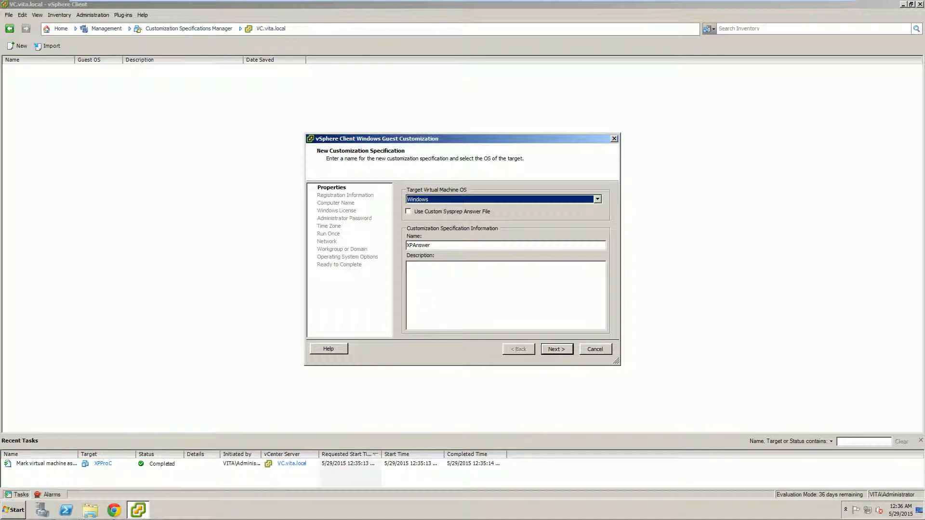
{"action": "key", "text": "Return"}
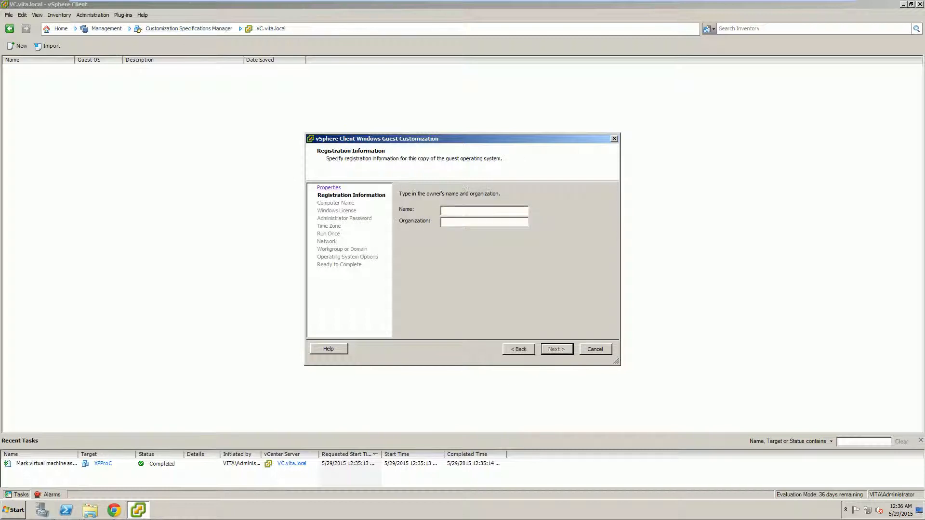
Enter owner name User and organization CSN as the registration information.
{"action": "type", "text": "Usert"}
{"action": "key", "text": "BackSpace"}
{"action": "key", "text": "Tab"}
{"action": "type", "text": "CSN"}
Set the computer name to use the virtual machine name, continuing to Windows License.
{"action": "left_click", "coordinate": [555, 347]}
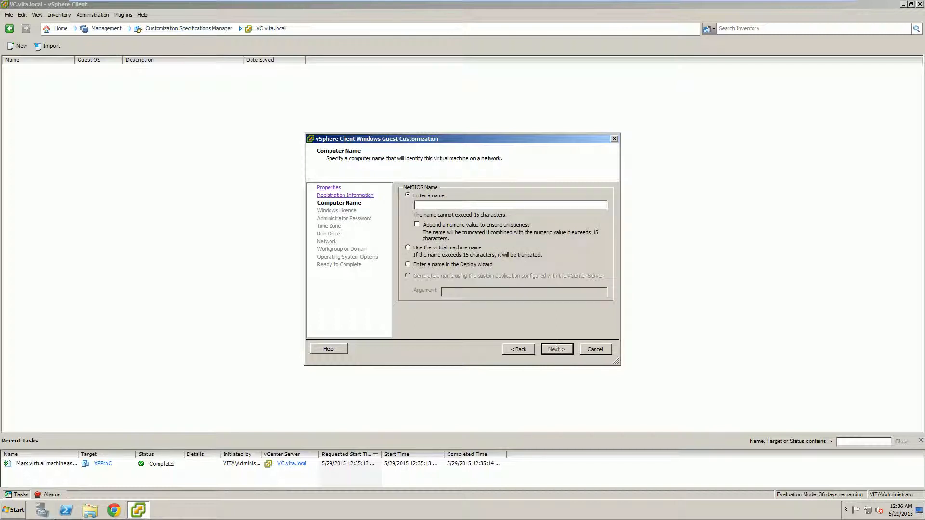
{"action": "left_click", "coordinate": [407, 246]}
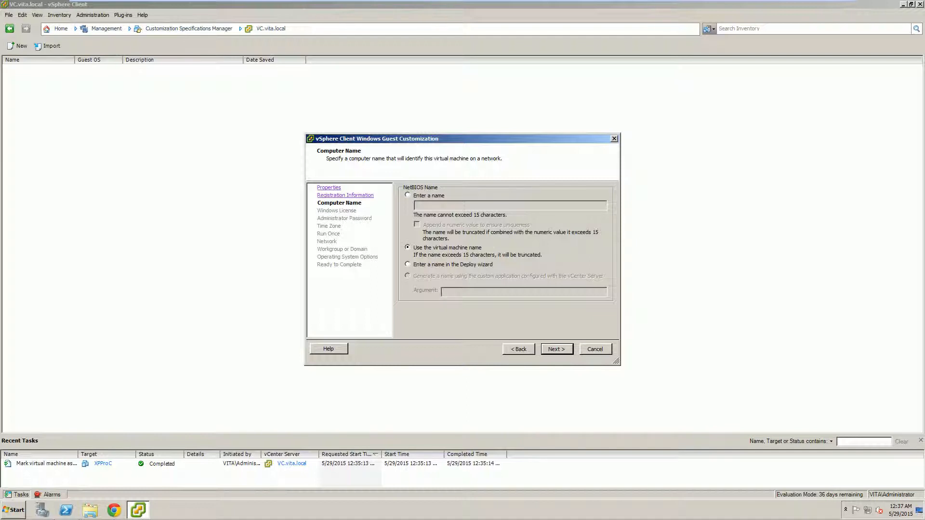
{"action": "left_click", "coordinate": [557, 349]}
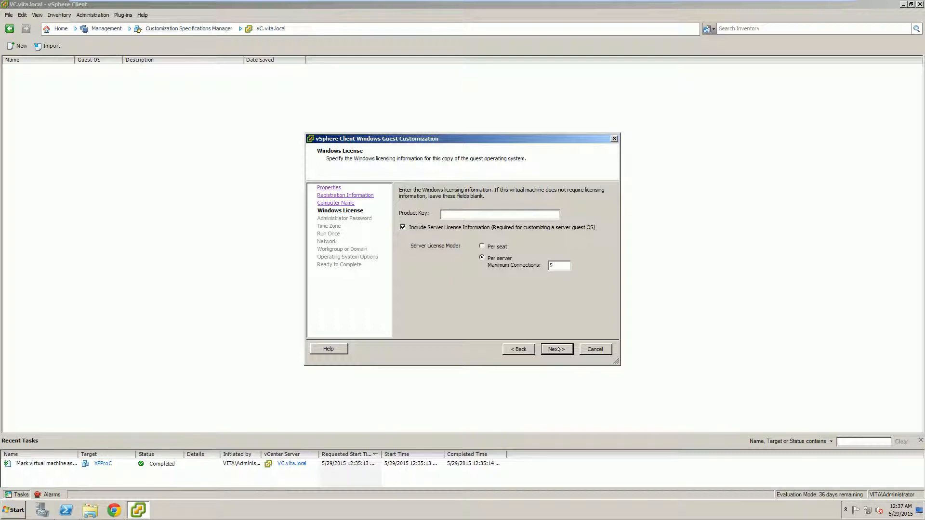
Enter the Windows product key, exclude server license information, and continue to Administrator Password.
{"action": "left_click", "coordinate": [411, 225]}
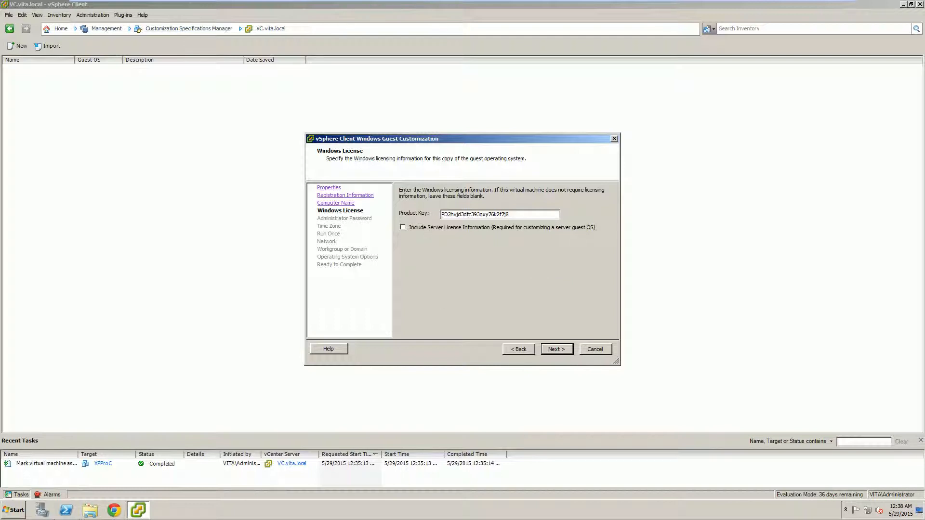
{"action": "left_click", "coordinate": [549, 348]}
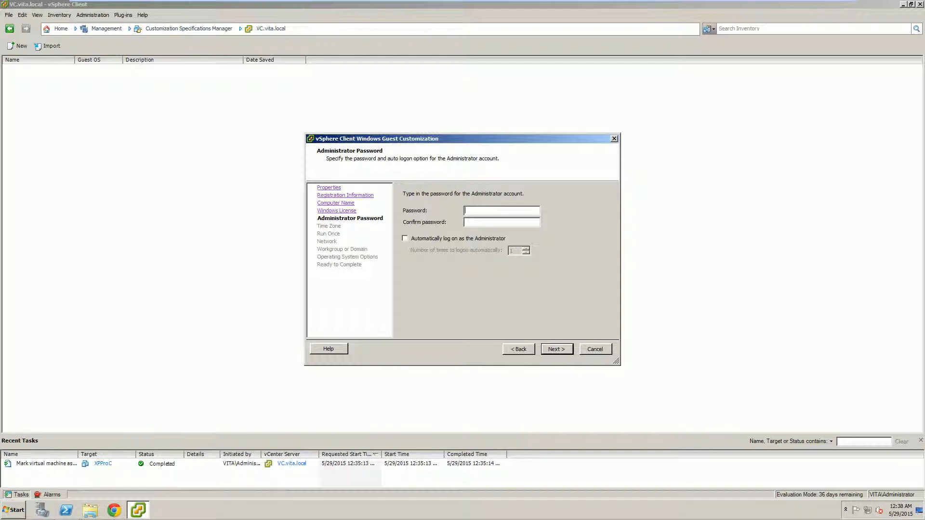
Accept a blank Administrator password and keep the (GMT-0800) Tijuana, Los Angeles, Seattle, Vancouver time zone.
{"action": "left_click", "coordinate": [550, 346]}
{"action": "left_click", "coordinate": [492, 282]}
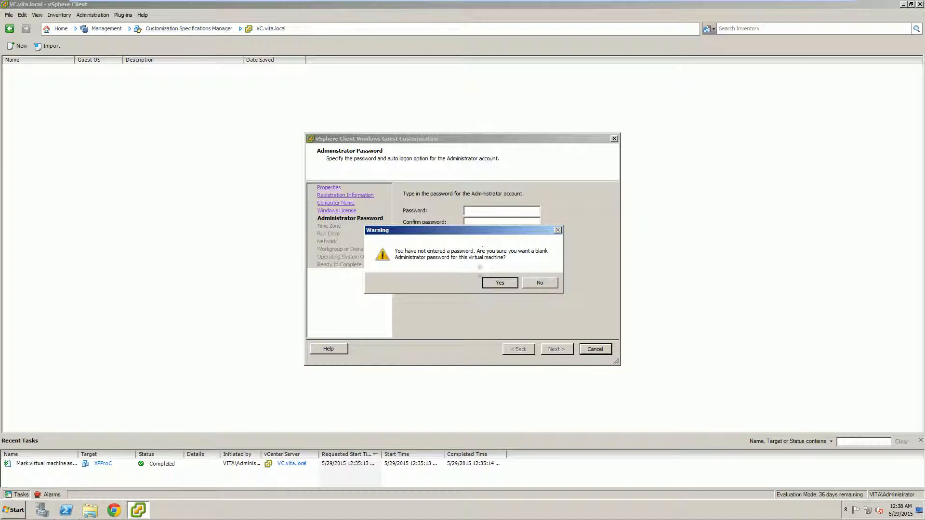
{"action": "left_click", "coordinate": [490, 281]}
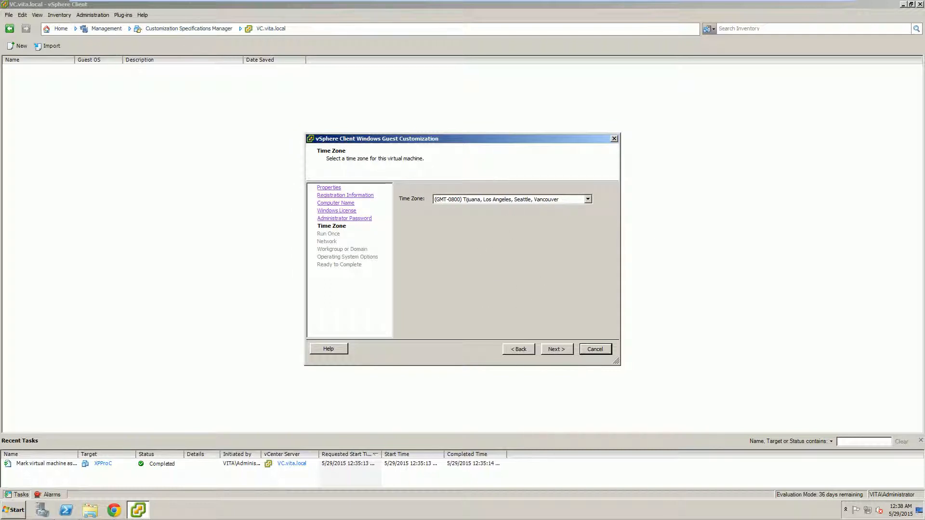
{"action": "left_click", "coordinate": [557, 349]}
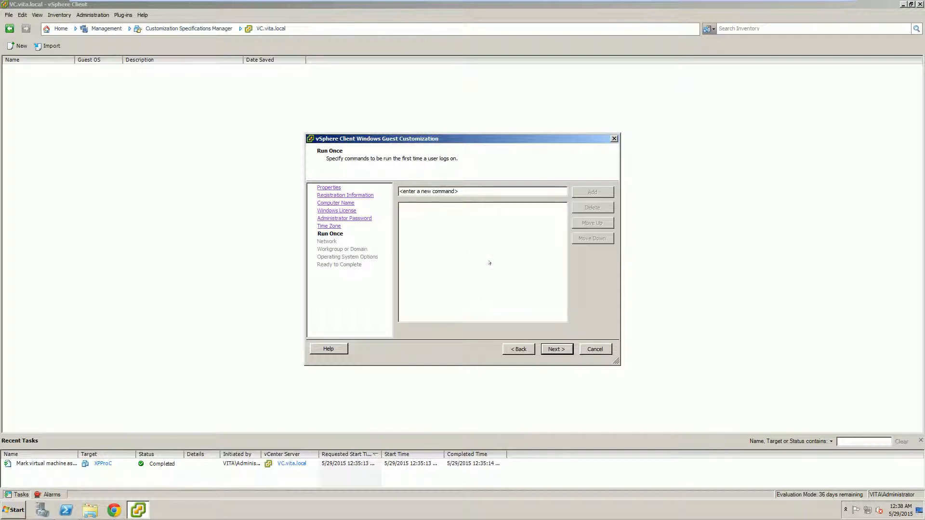
Accept no run-once commands, Typical networking, WORKGROUP and new SID, save XPAnswer, then select it.
{"action": "left_click", "coordinate": [557, 348]}
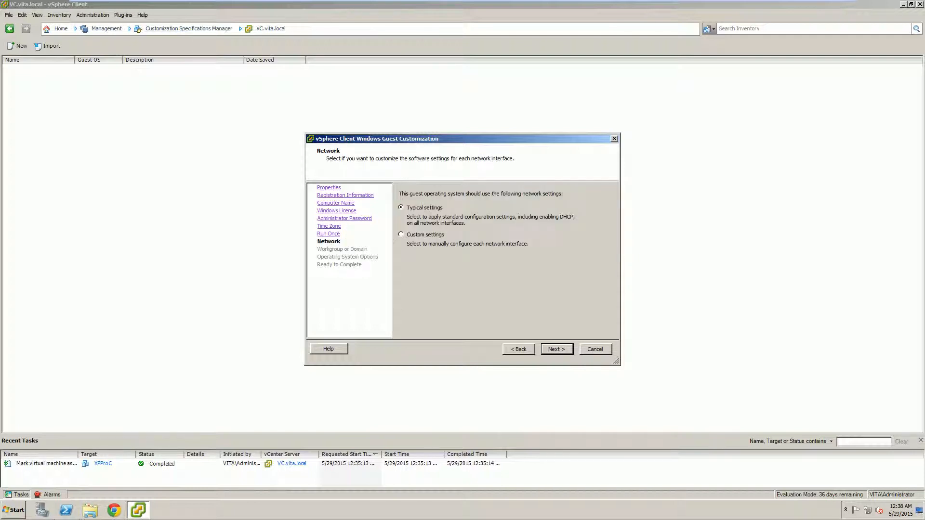
{"action": "left_click", "coordinate": [557, 349]}
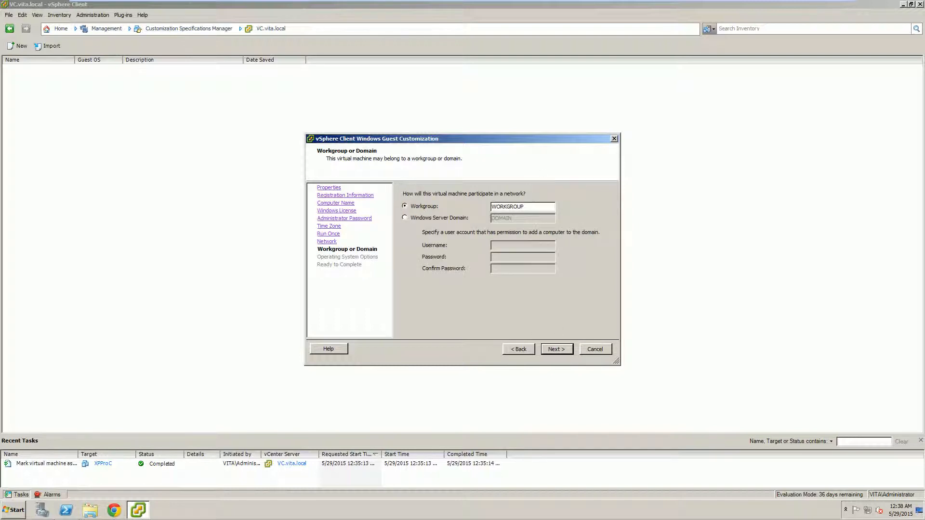
{"action": "left_click", "coordinate": [553, 349]}
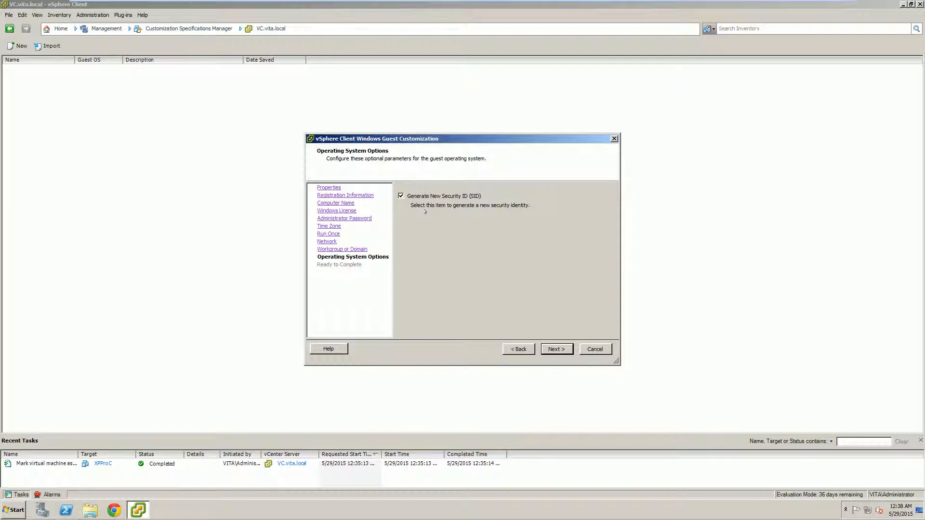
{"action": "left_click", "coordinate": [550, 350]}
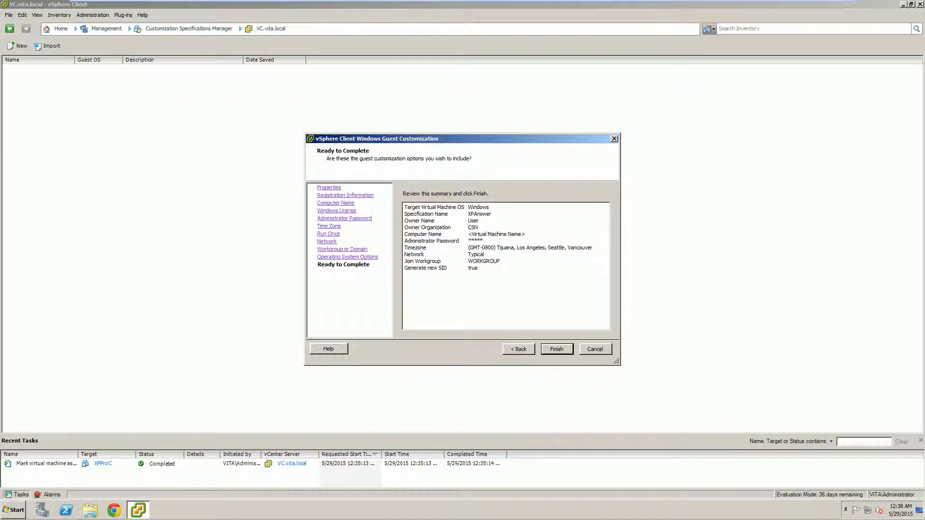
{"action": "left_click", "coordinate": [554, 348]}
{"action": "left_click", "coordinate": [41, 70]}
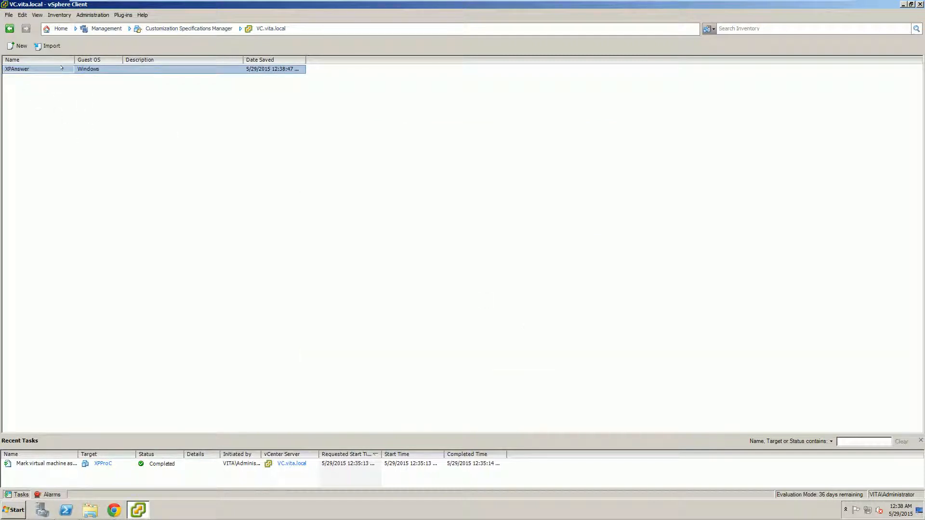
Visit Home and VMs and Templates, then return and open XPAnswer for editing.
{"action": "left_click", "coordinate": [58, 28]}
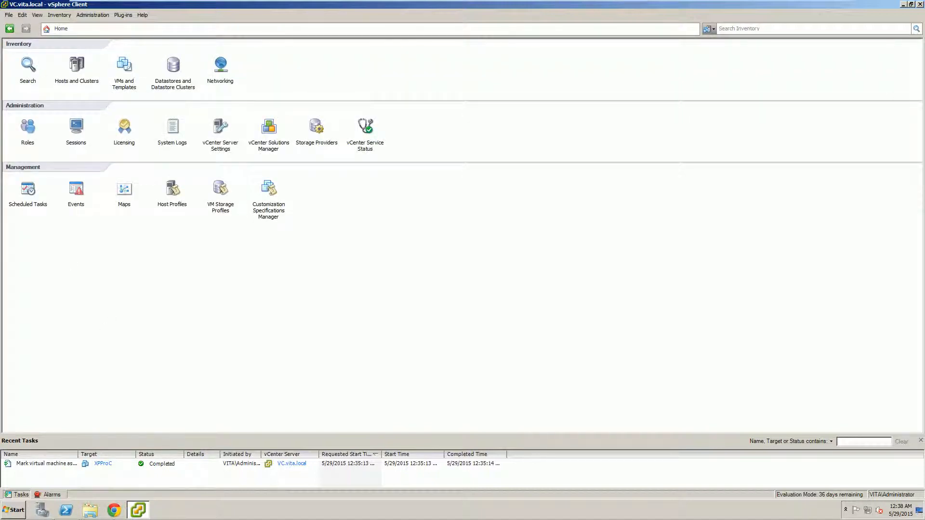
{"action": "left_click", "coordinate": [123, 66]}
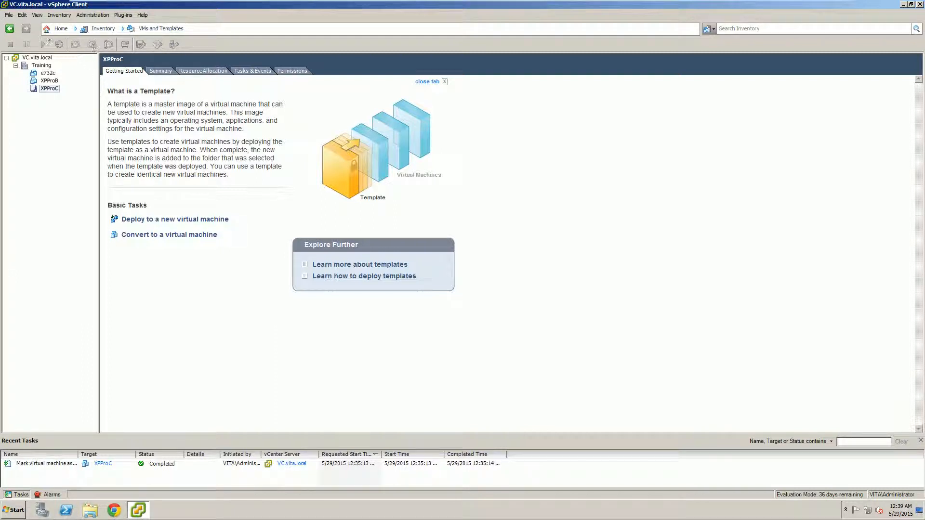
{"action": "left_click", "coordinate": [58, 29]}
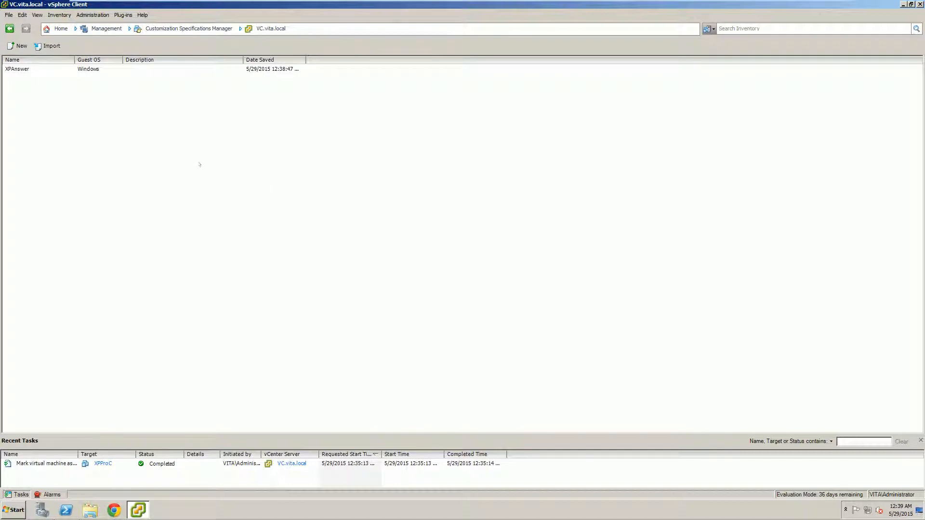
{"action": "double_click", "coordinate": [37, 71]}
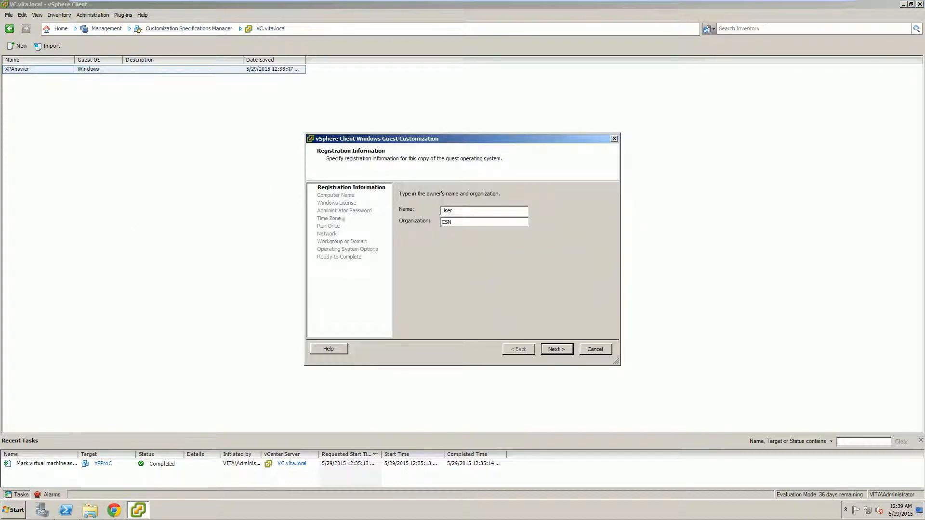
Keep registration, computer name, product key and time zone, accepting a blank Administrator password.
{"action": "left_click", "coordinate": [555, 348]}
{"action": "left_click", "coordinate": [555, 349]}
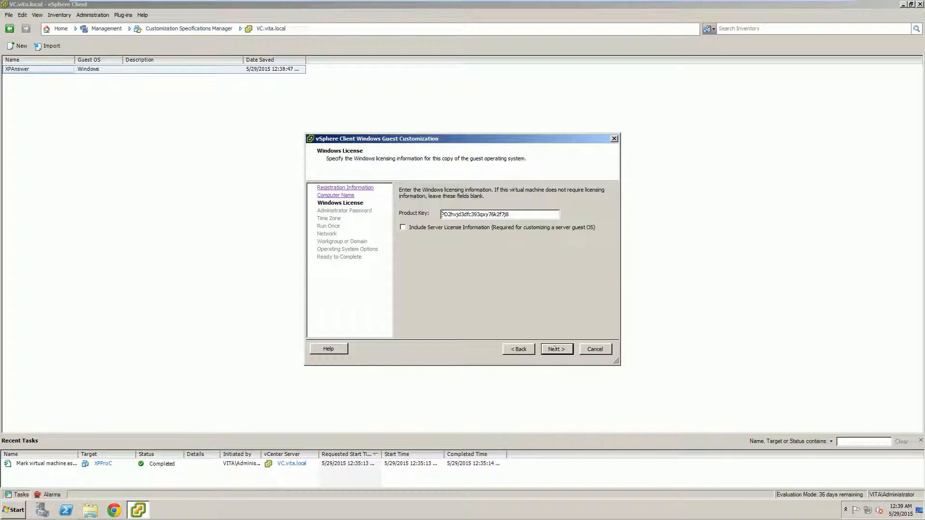
{"action": "left_click", "coordinate": [555, 348]}
{"action": "left_click", "coordinate": [556, 348]}
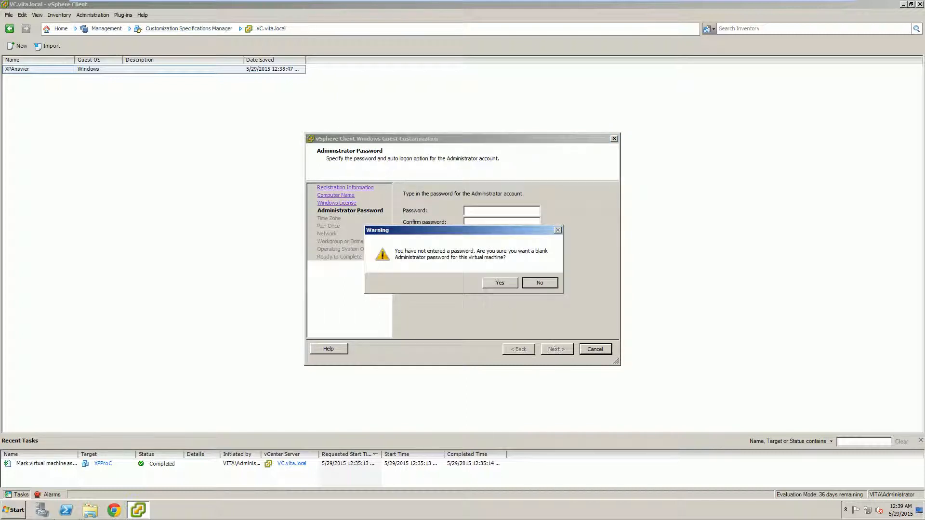
{"action": "left_click", "coordinate": [497, 284]}
{"action": "left_click", "coordinate": [555, 348]}
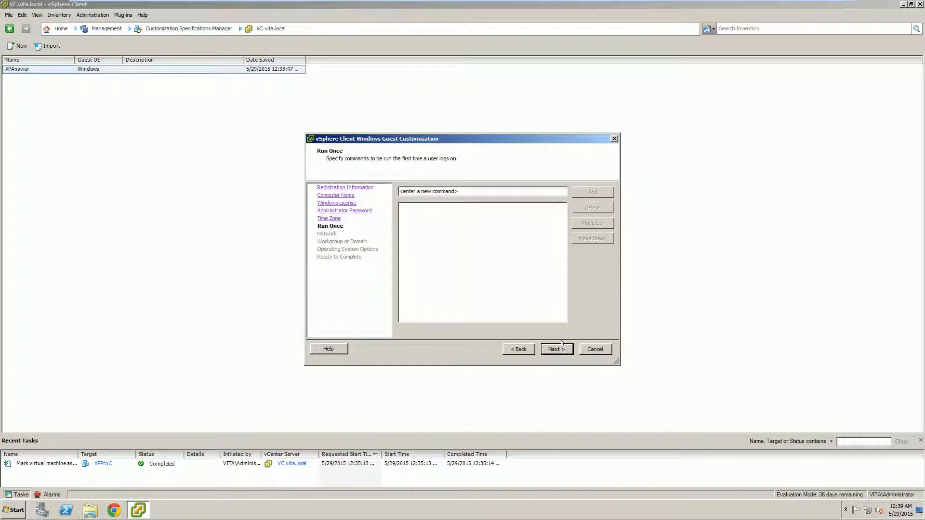
Keep no run-once commands, Typical networking, WORKGROUP and new SID, save XPAnswer, and return Home.
{"action": "left_click", "coordinate": [558, 348]}
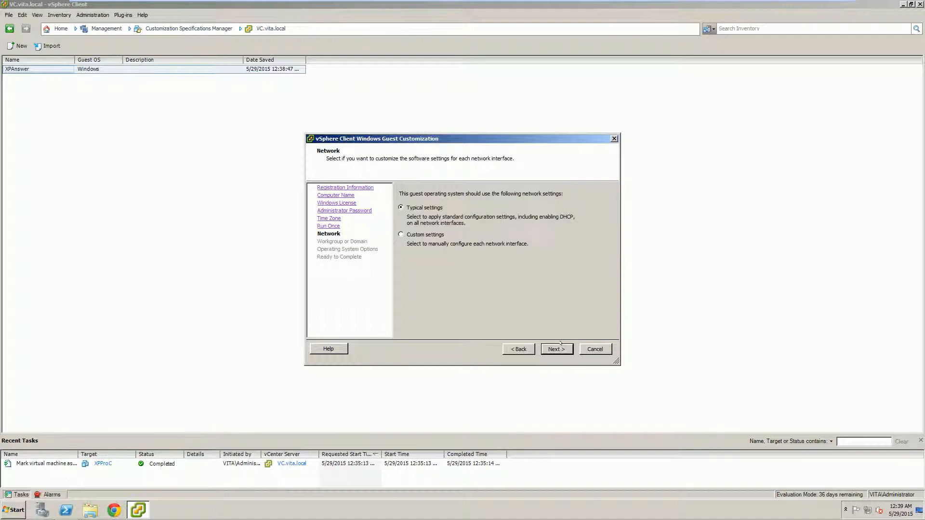
{"action": "left_click", "coordinate": [559, 348]}
{"action": "left_click", "coordinate": [559, 347]}
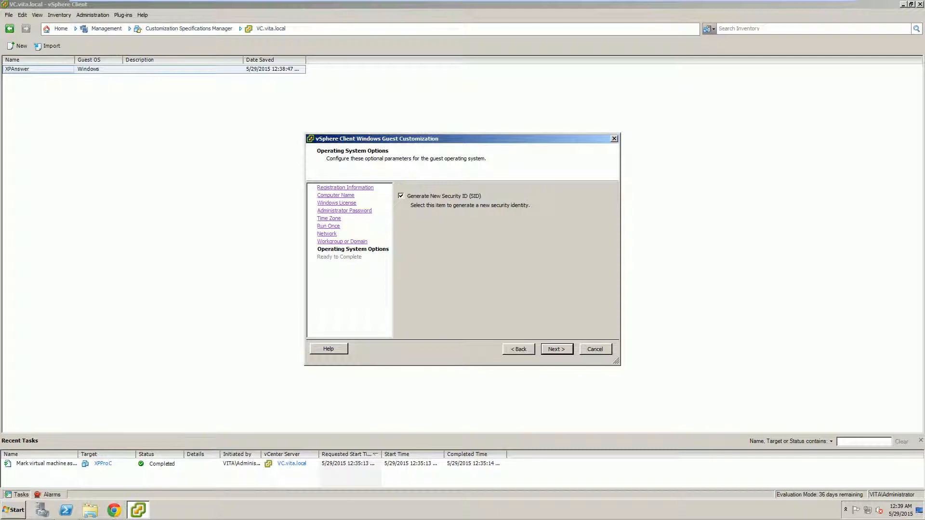
{"action": "left_click", "coordinate": [556, 349]}
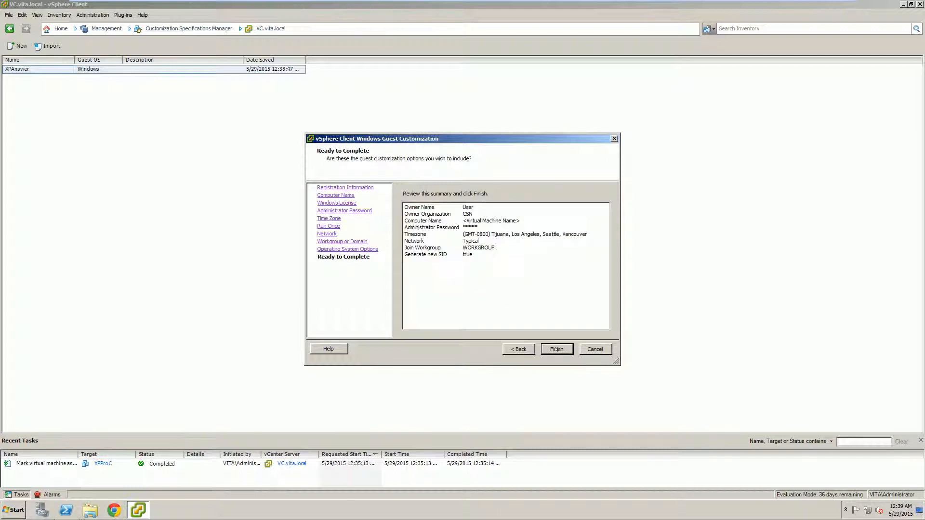
{"action": "left_click", "coordinate": [556, 349]}
{"action": "left_click", "coordinate": [106, 29]}
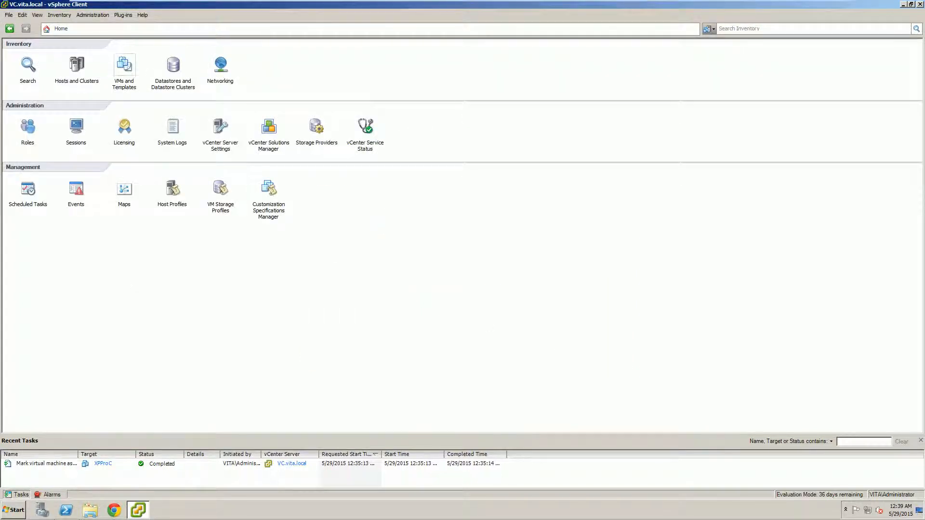
Deploy a VM named XPProA from template XPProC into the Training folder on host esxi1.vita.local.
{"action": "left_click", "coordinate": [124, 65]}
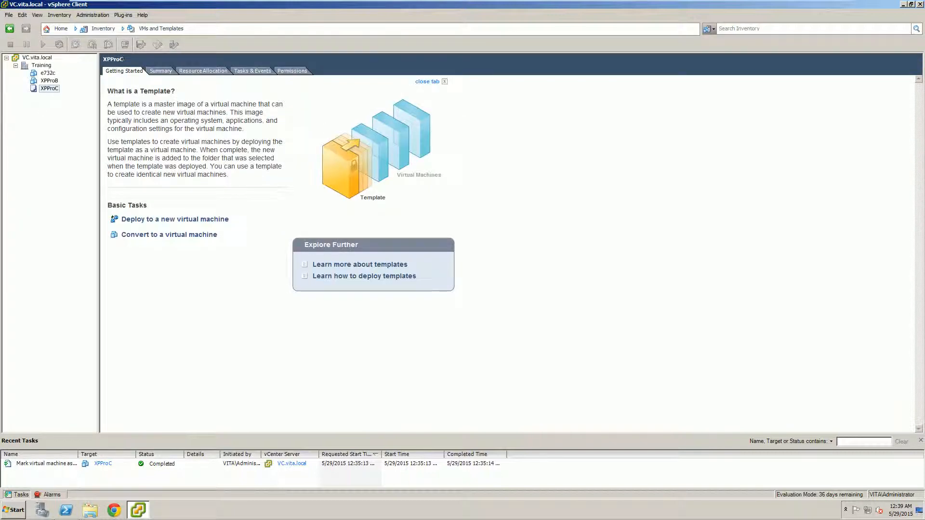
{"action": "right_click", "coordinate": [44, 88]}
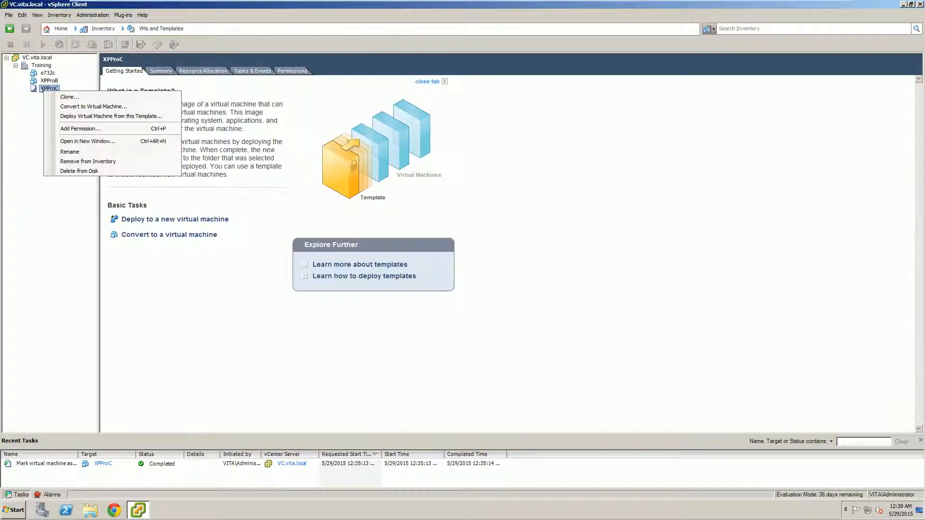
{"action": "left_click", "coordinate": [72, 116]}
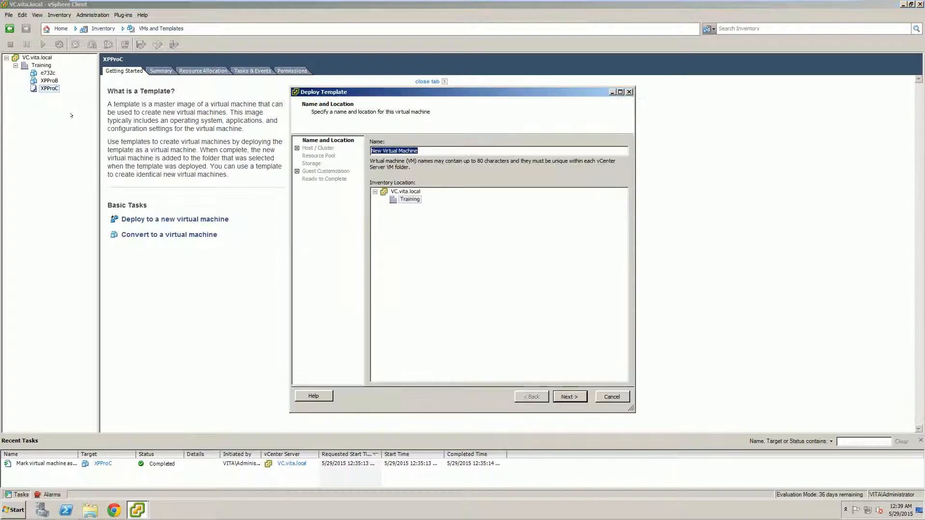
{"action": "type", "text": "XPProA"}
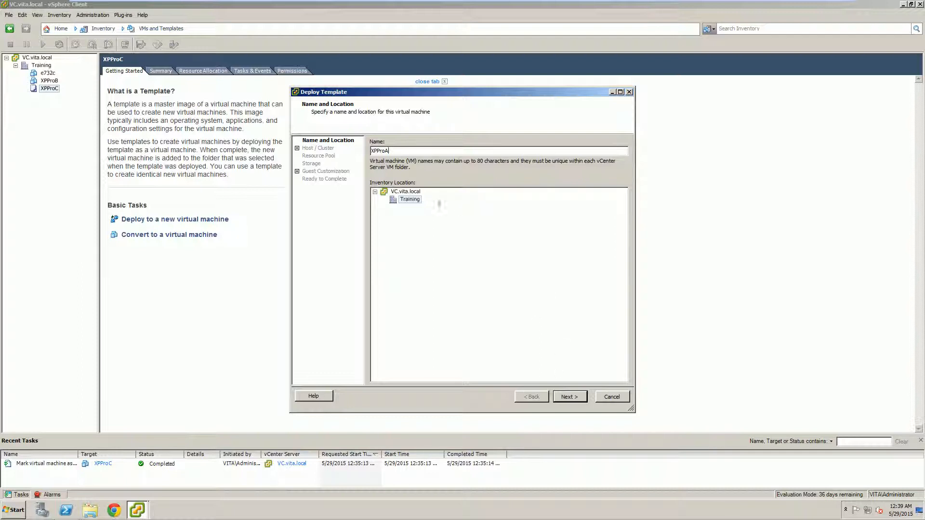
{"action": "left_click", "coordinate": [413, 199]}
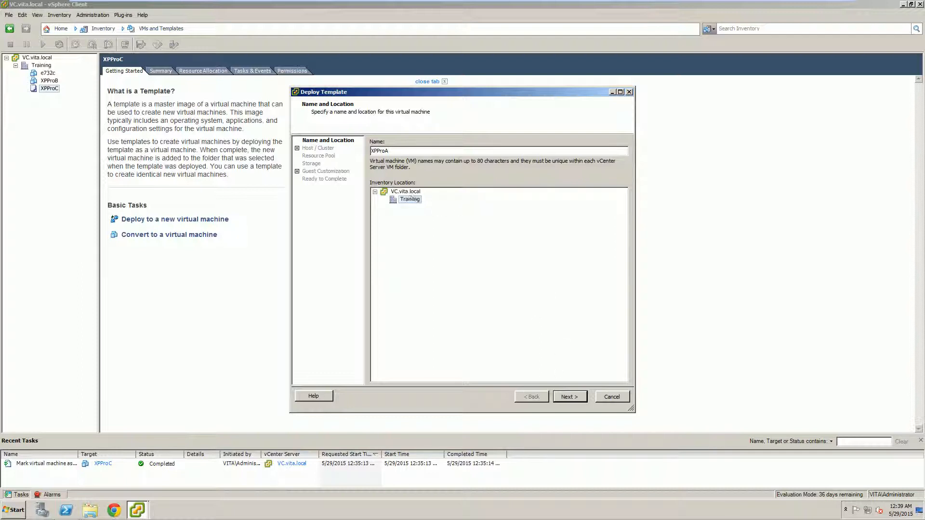
{"action": "left_click", "coordinate": [569, 396]}
{"action": "left_click", "coordinate": [420, 150]}
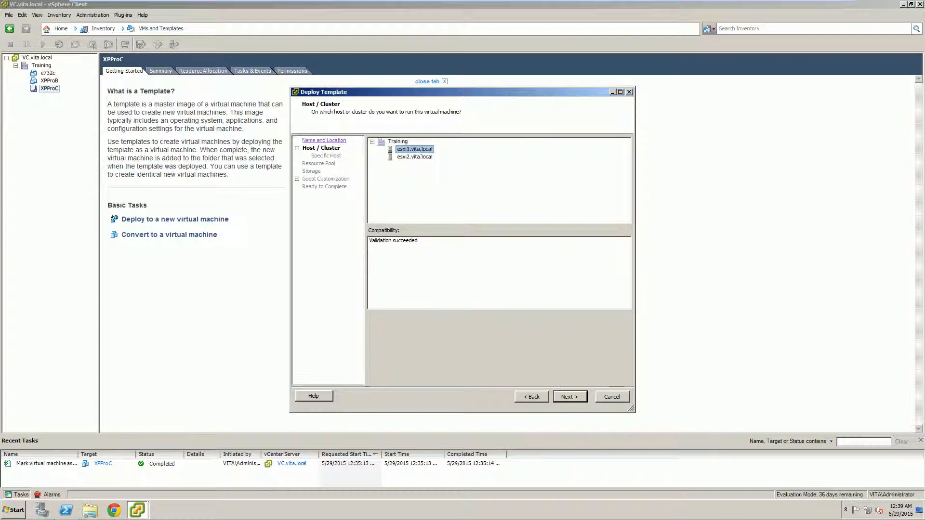
Store XPProA on the iSCSI2 datastore after reviewing the advanced per-file placement view.
{"action": "left_click", "coordinate": [569, 396]}
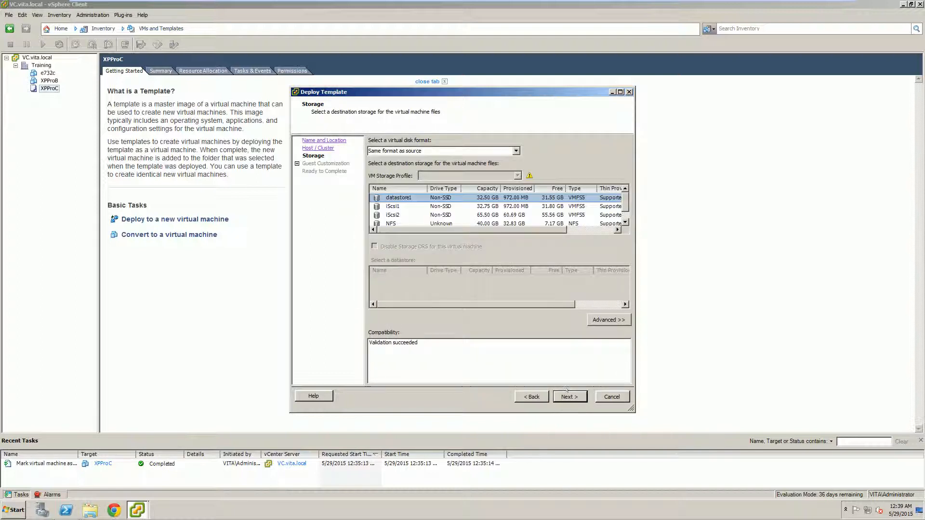
{"action": "left_click", "coordinate": [417, 208]}
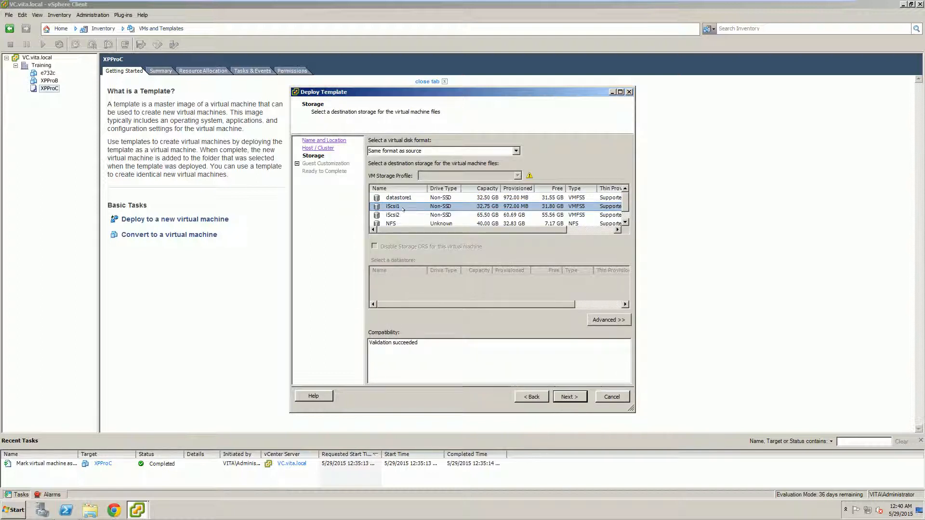
{"action": "left_click", "coordinate": [417, 214]}
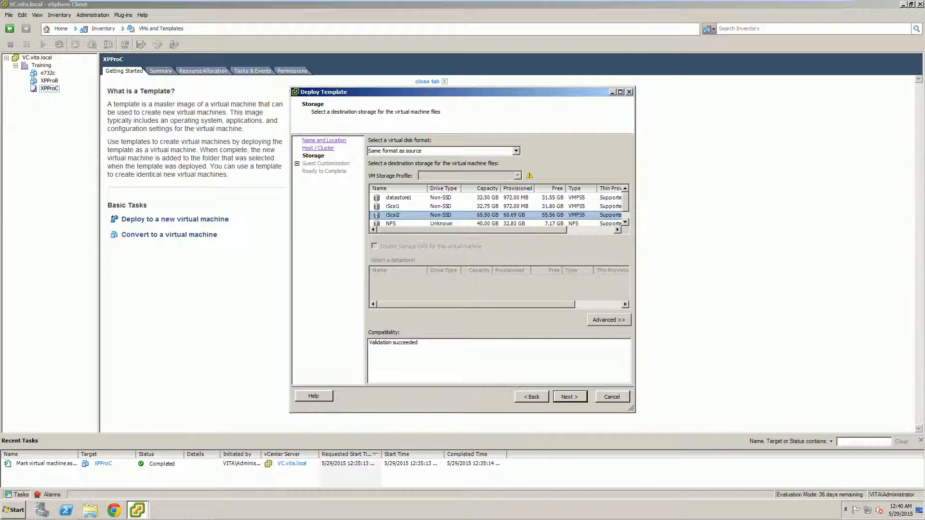
{"action": "left_click", "coordinate": [601, 320]}
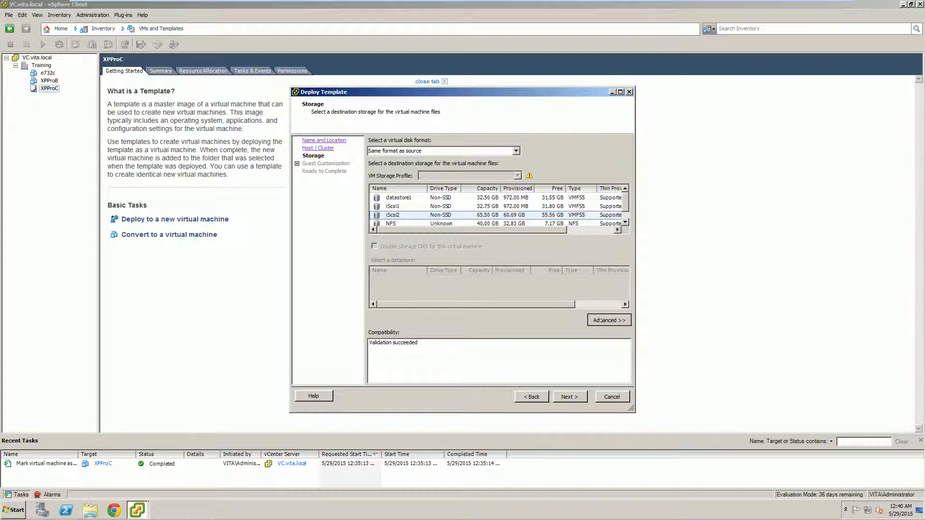
{"action": "left_click", "coordinate": [601, 320]}
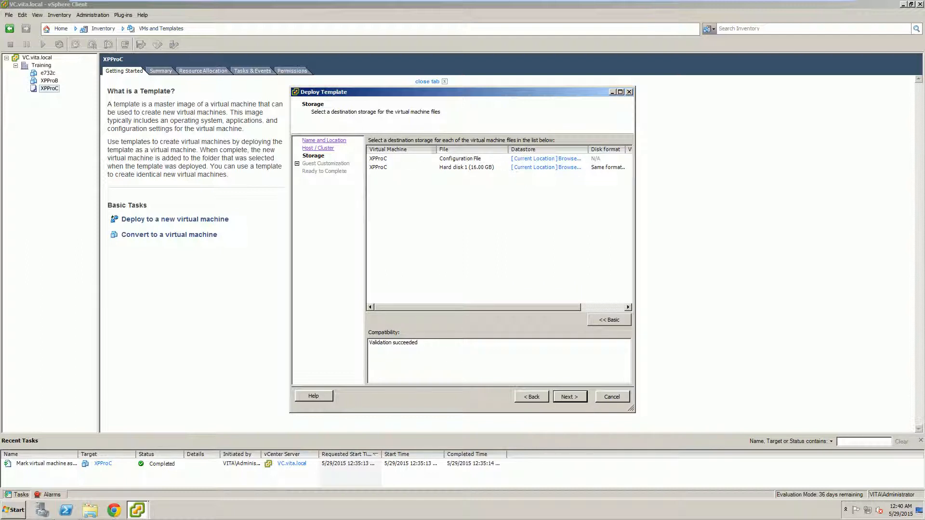
{"action": "left_click", "coordinate": [608, 319]}
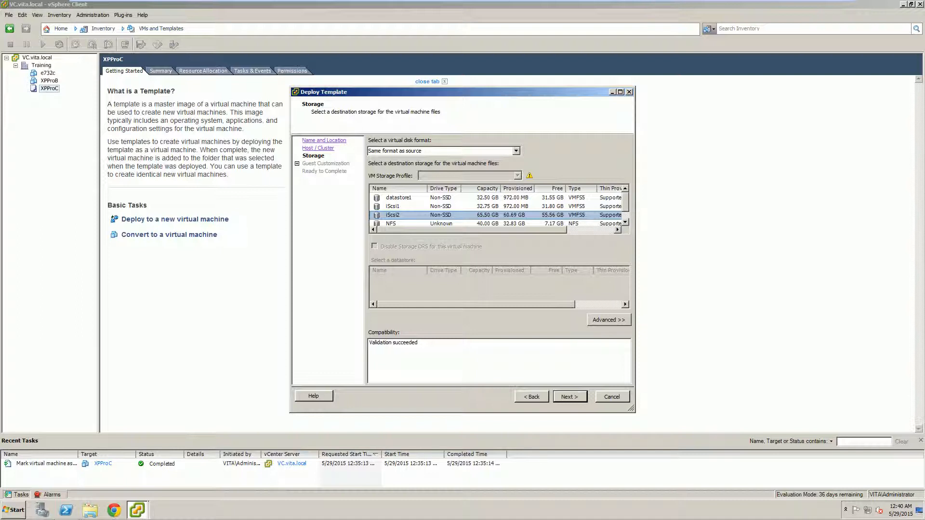
{"action": "left_click", "coordinate": [573, 395]}
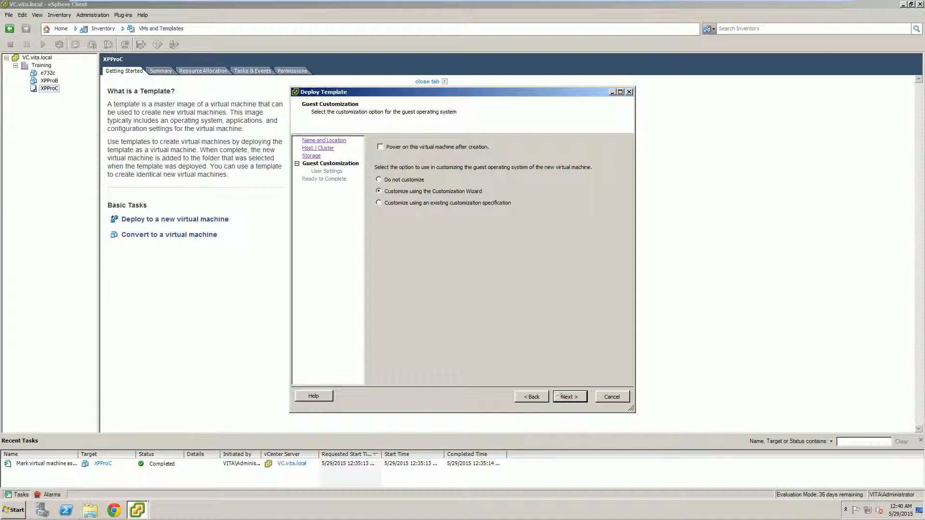
Use the existing XPAnswer customization specification instead of the Customization Wizard and reach the summary.
{"action": "left_click", "coordinate": [569, 397]}
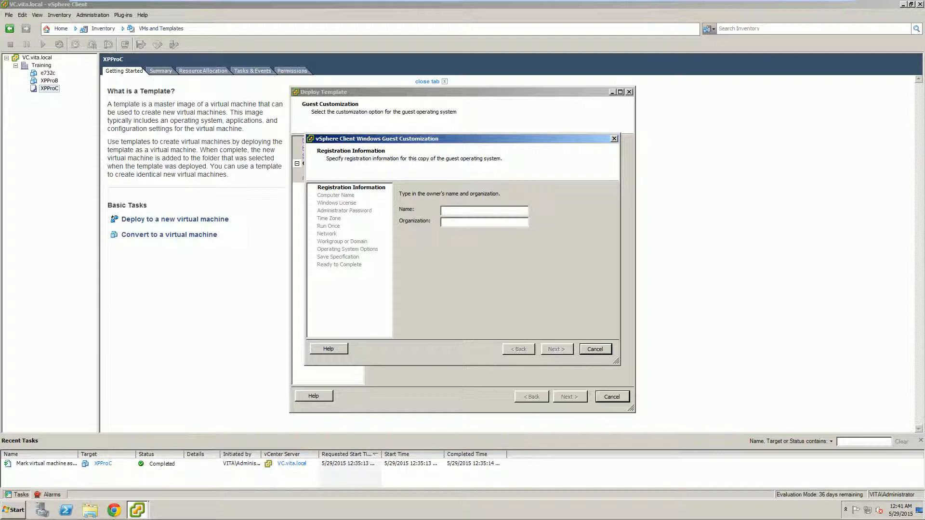
{"action": "left_click", "coordinate": [596, 349]}
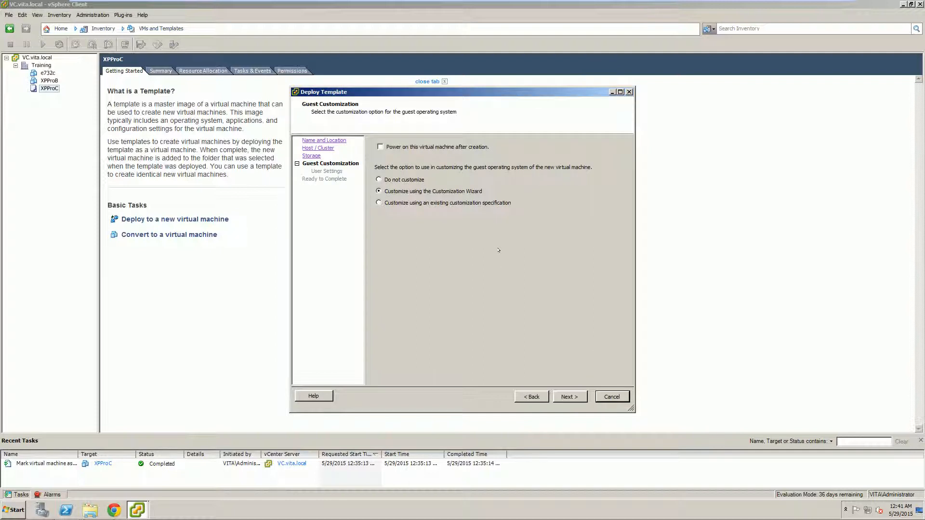
{"action": "left_click", "coordinate": [392, 201]}
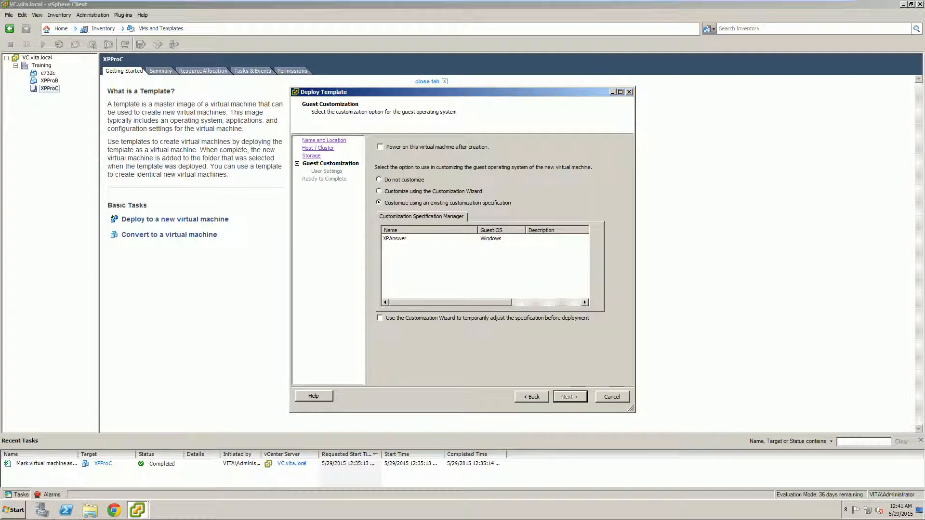
{"action": "left_click", "coordinate": [383, 239]}
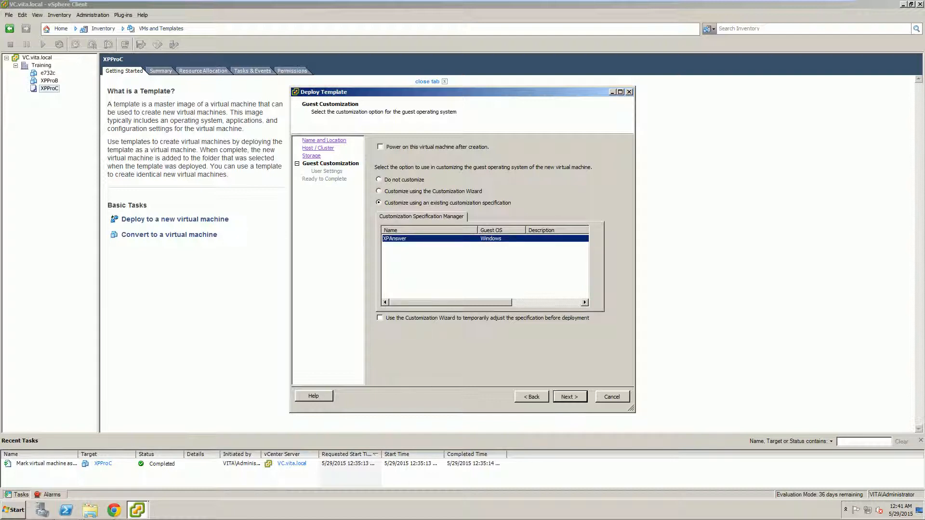
{"action": "left_click", "coordinate": [566, 397]}
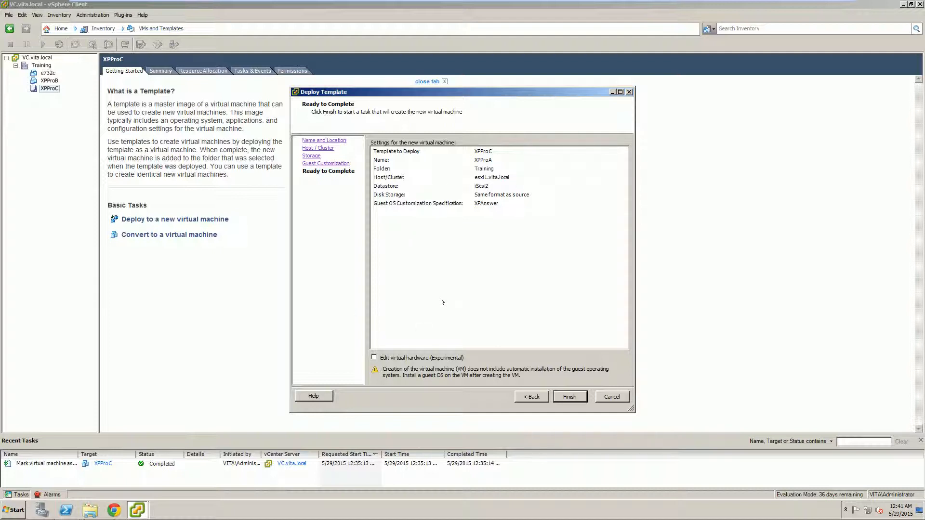
Finish the Deploy Template wizard to clone XPProA from XPProC.
{"action": "left_click", "coordinate": [567, 397]}
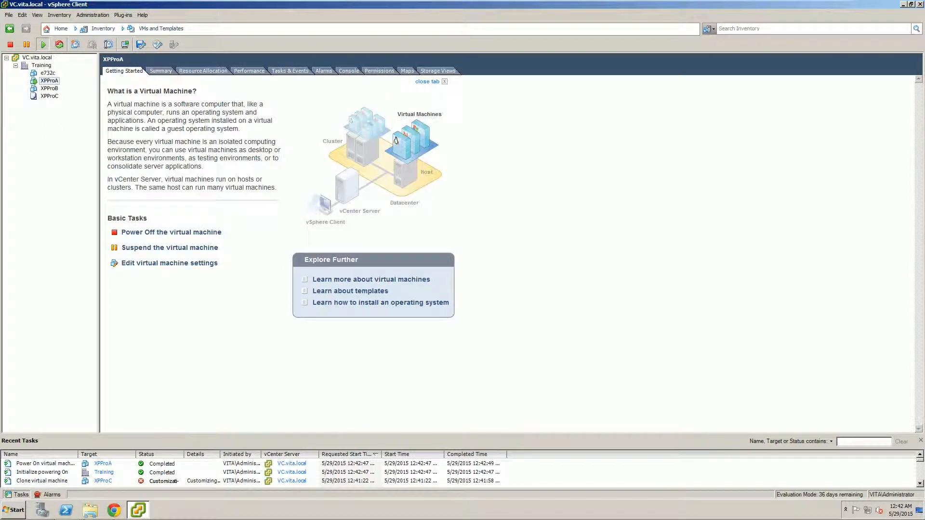
Open XPProA's console and let Windows XP boot to the desktop.
{"action": "left_click", "coordinate": [125, 44]}
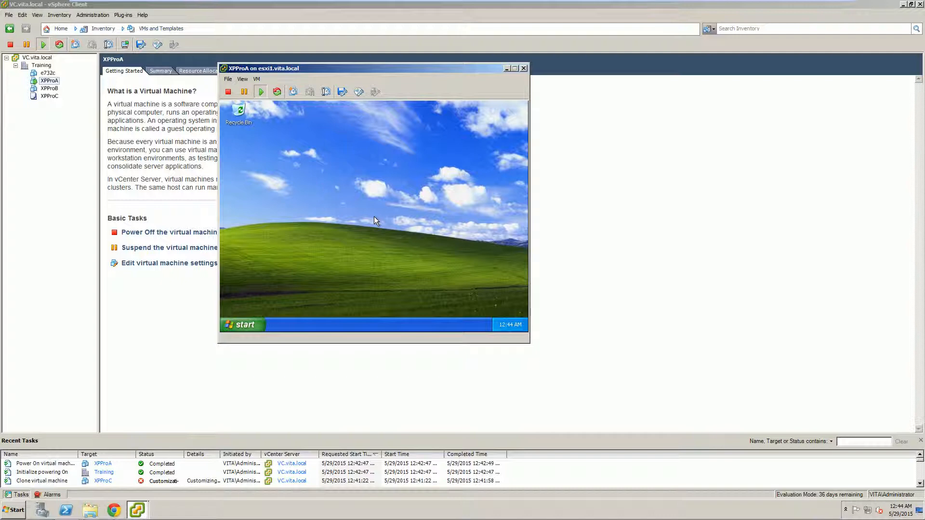
Let Windows XP automatically raise the screen resolution and keep the new display settings.
{"action": "left_click", "coordinate": [374, 216]}
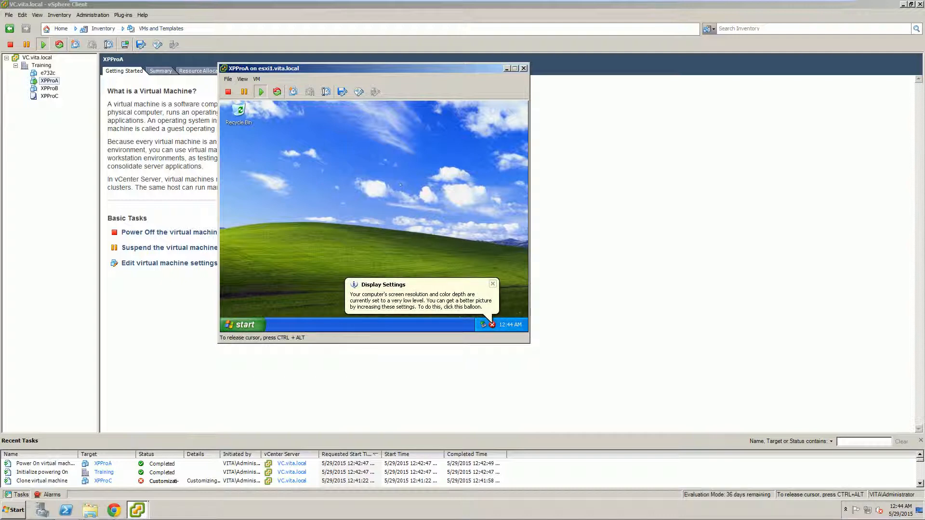
{"action": "left_click", "coordinate": [470, 297]}
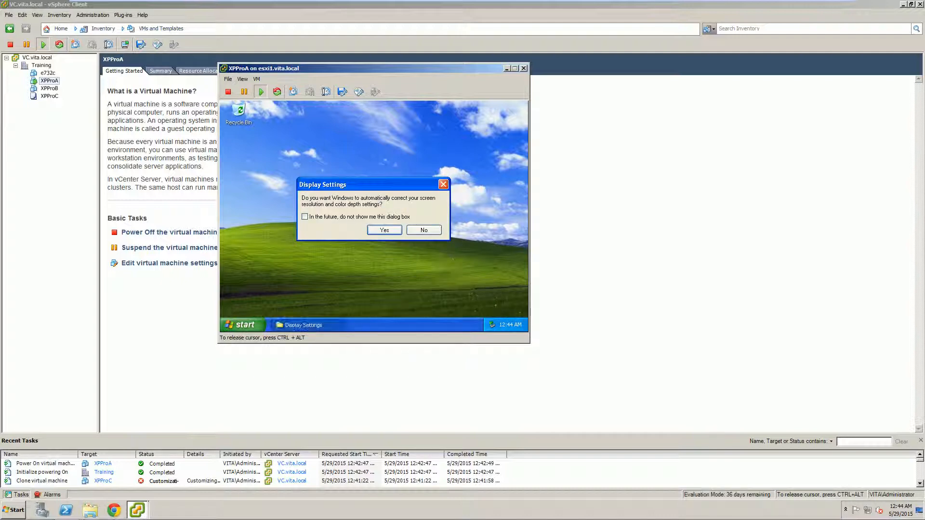
{"action": "left_click", "coordinate": [384, 230]}
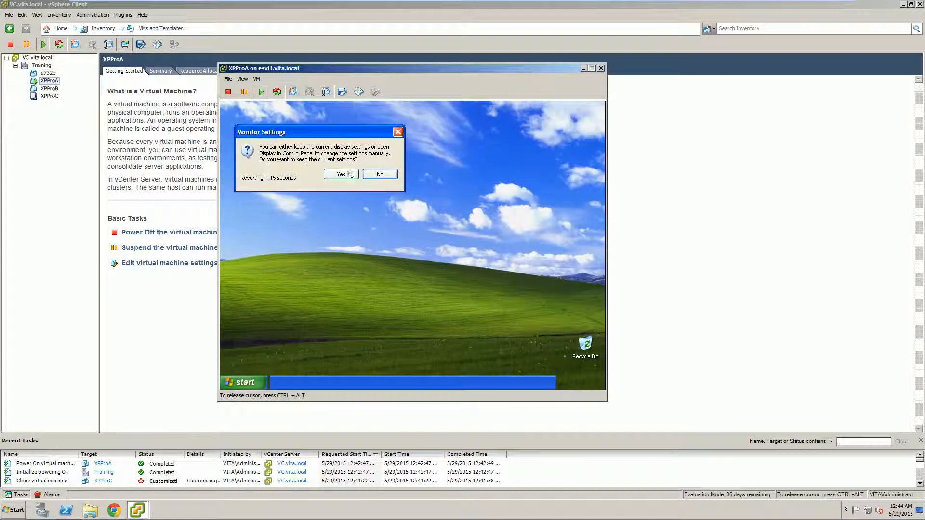
{"action": "left_click", "coordinate": [351, 174]}
Open My Computer's Properties from the guest Start menu.
{"action": "left_click", "coordinate": [238, 382]}
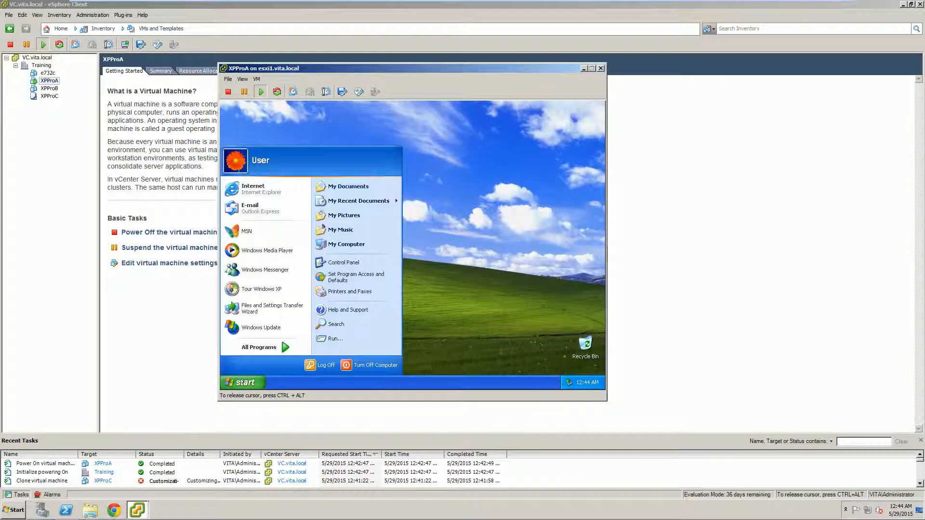
{"action": "right_click", "coordinate": [356, 243]}
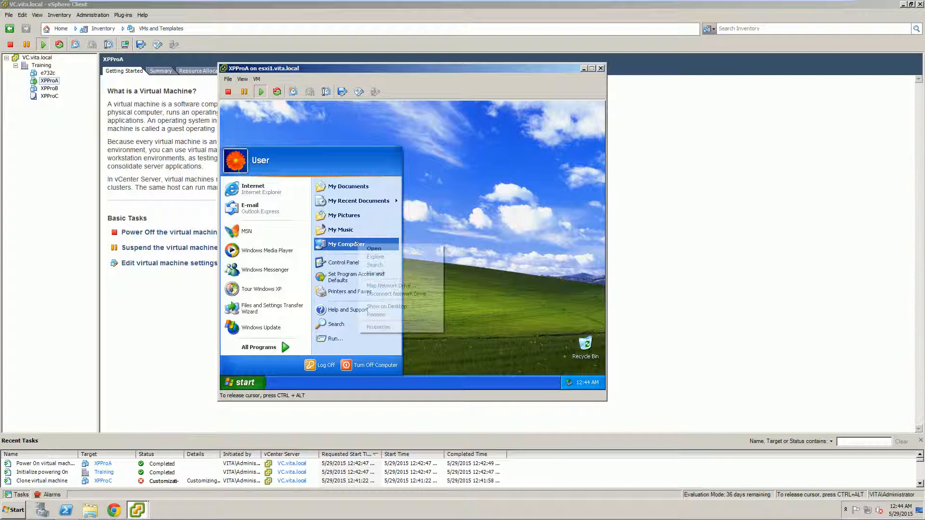
{"action": "left_click", "coordinate": [386, 327]}
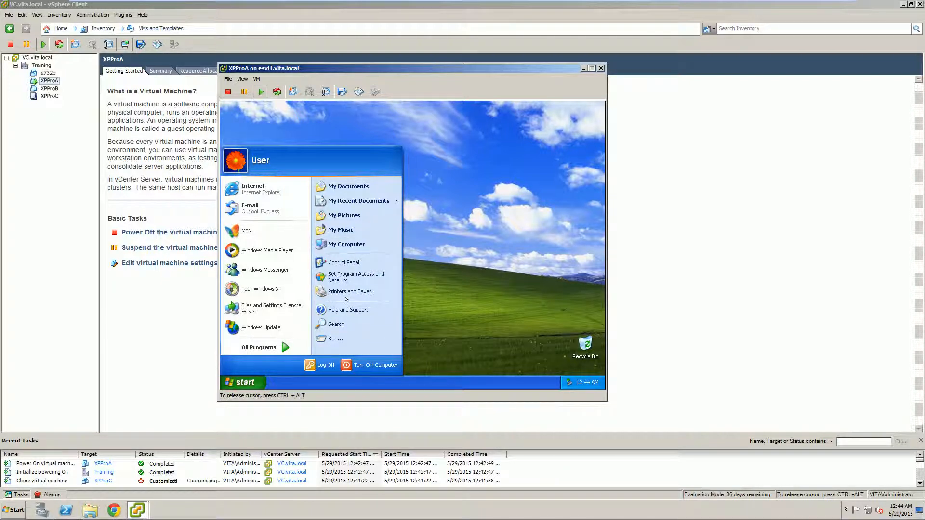
{"action": "left_click", "coordinate": [480, 311]}
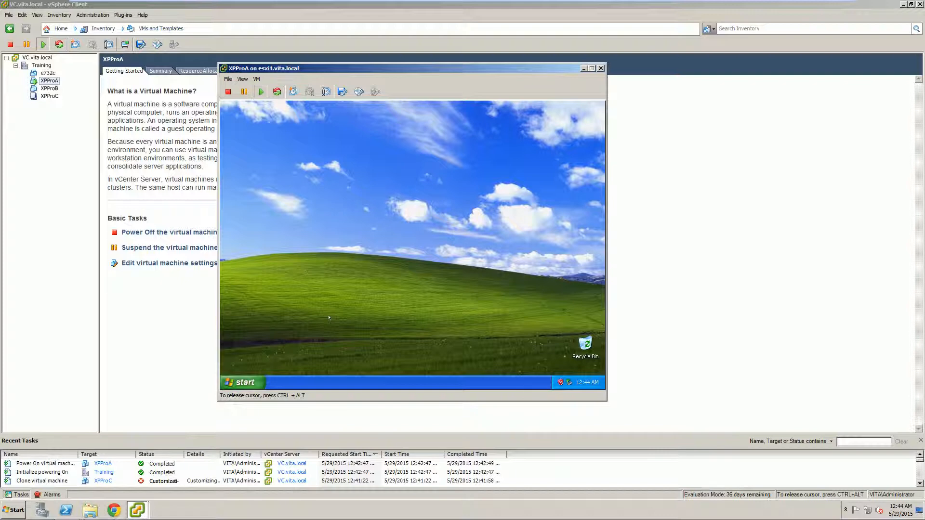
Show the Computer Name tab of System Properties, select the full name xpproc, and release the console.
{"action": "key", "text": "super+Pause"}
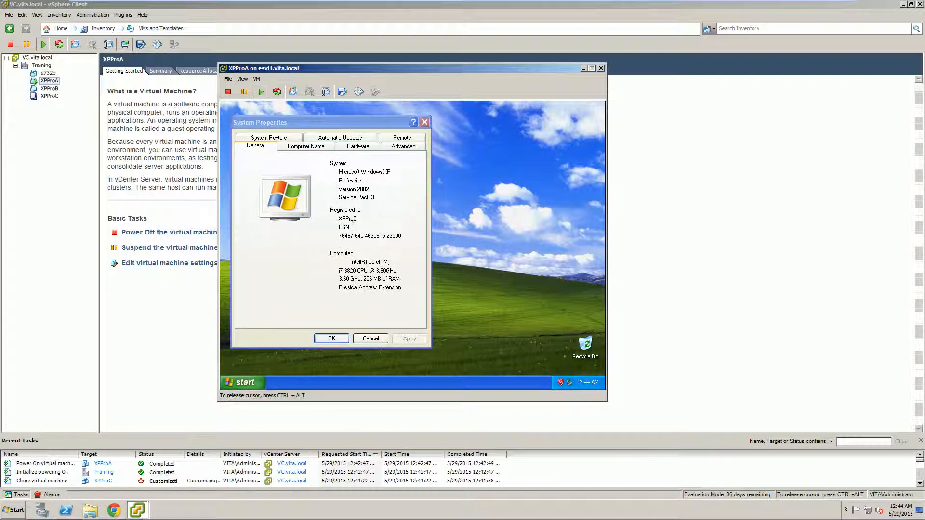
{"action": "left_click", "coordinate": [305, 145]}
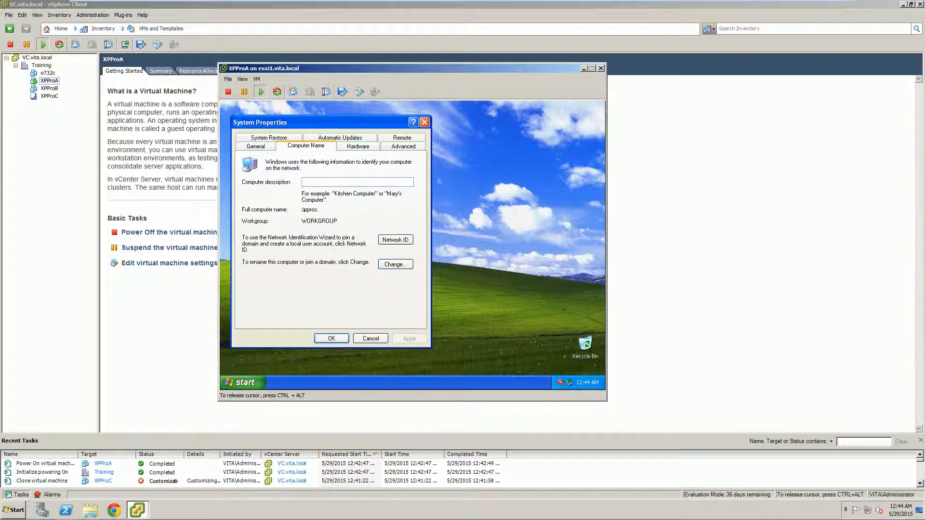
{"action": "double_click", "coordinate": [303, 209]}
{"action": "left_click", "coordinate": [302, 210]}
{"action": "double_click", "coordinate": [313, 210]}
{"action": "key", "text": "ctrl+alt"}
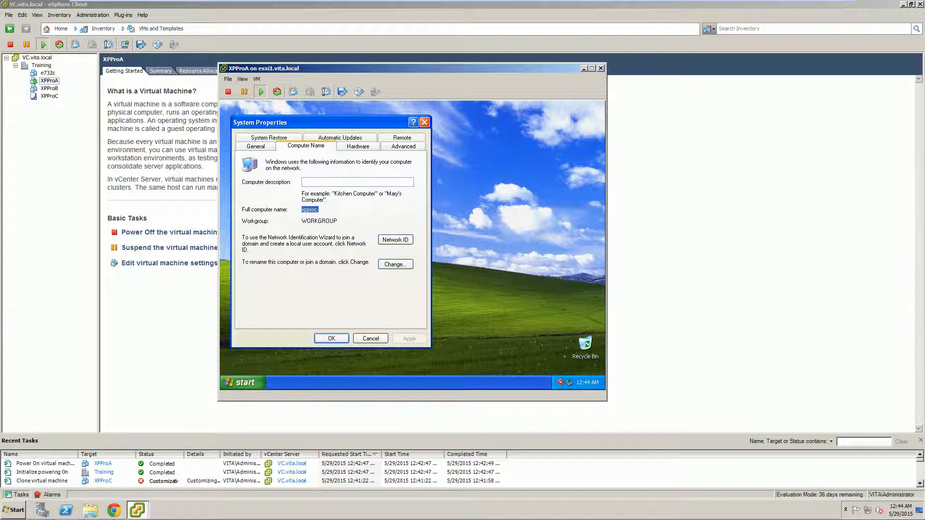